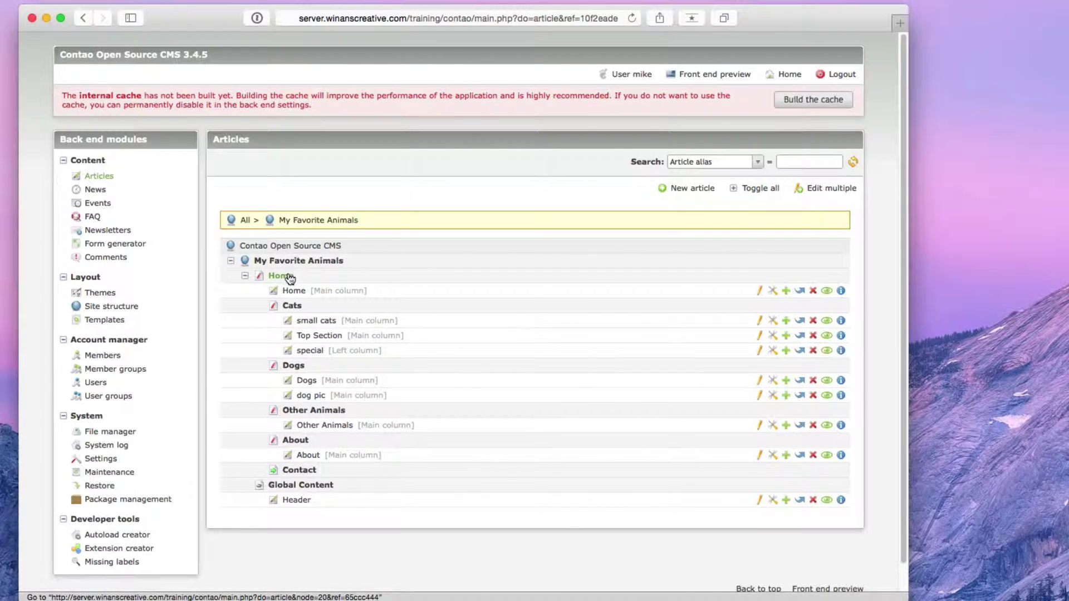
- View the site structure's page tree and compare it with the article list
left_click(136, 309)
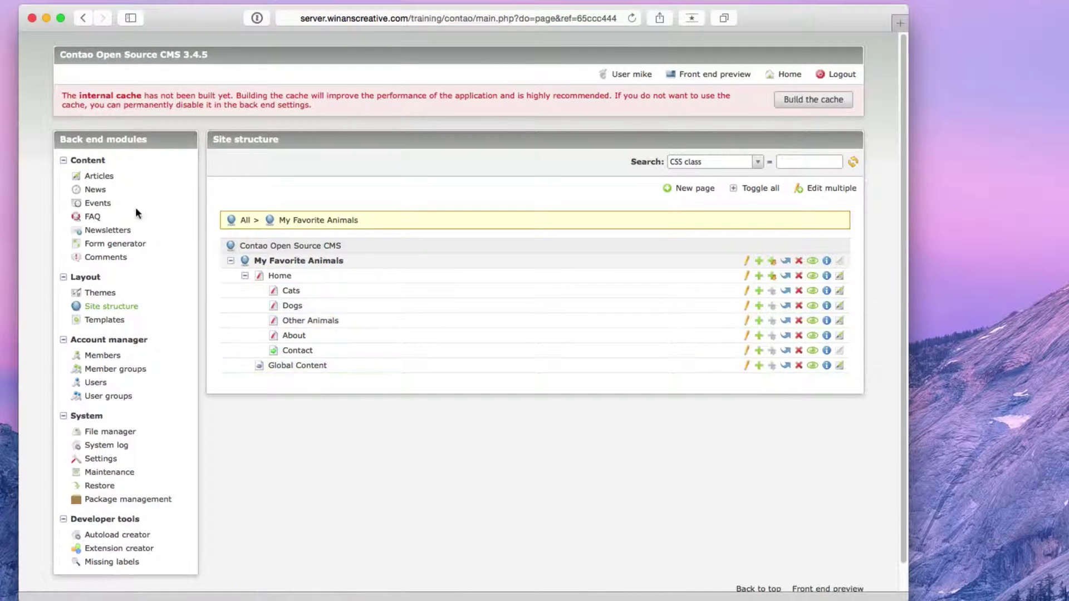
left_click(107, 179)
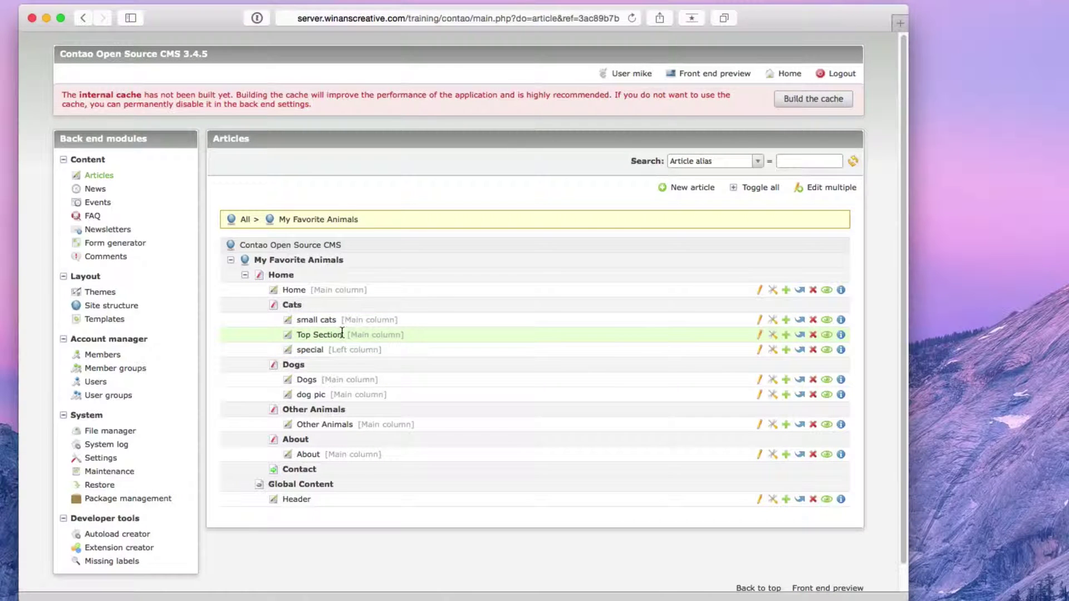
scroll(690, 335, "down", 1)
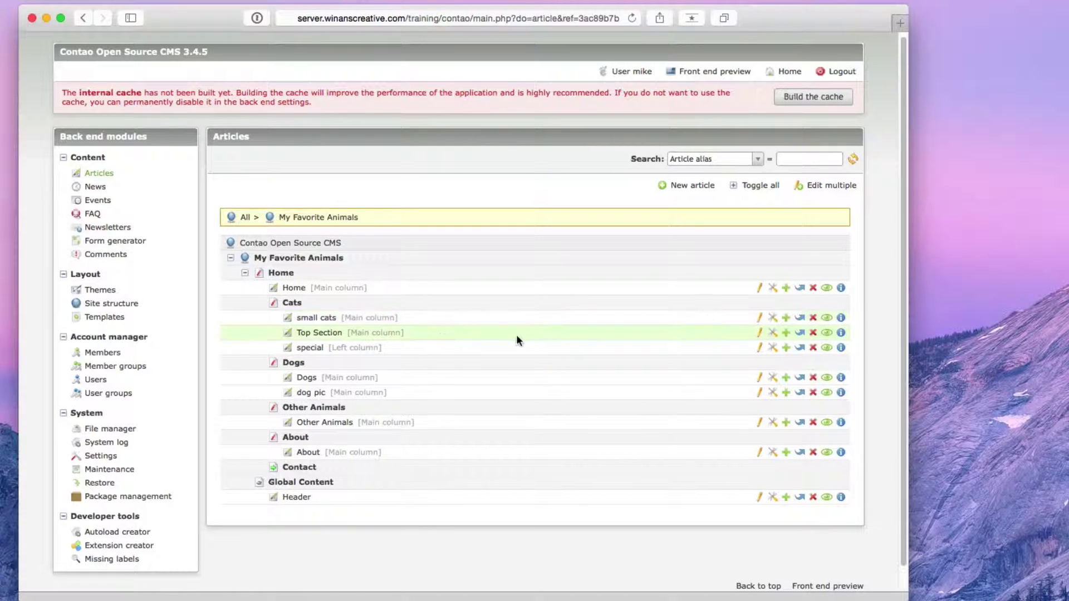
- Open the small cats article and reorder its elements: small cats text, gallery, Top Cats list, and the text element with the cat picture
left_click(759, 317)
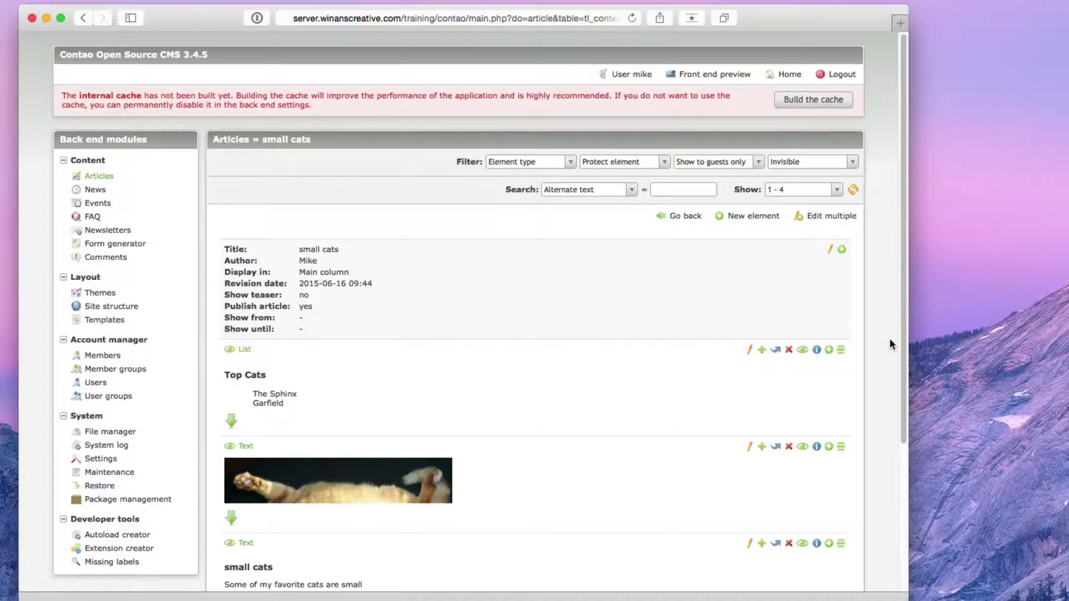
scroll(863, 356, "down", 5)
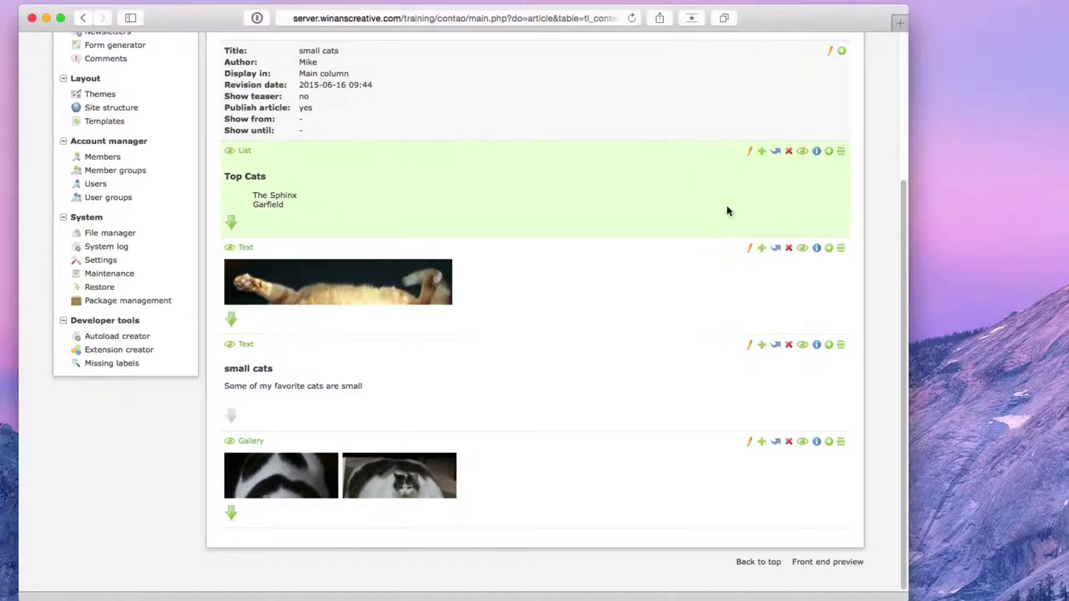
left_click_drag(839, 248, 835, 373)
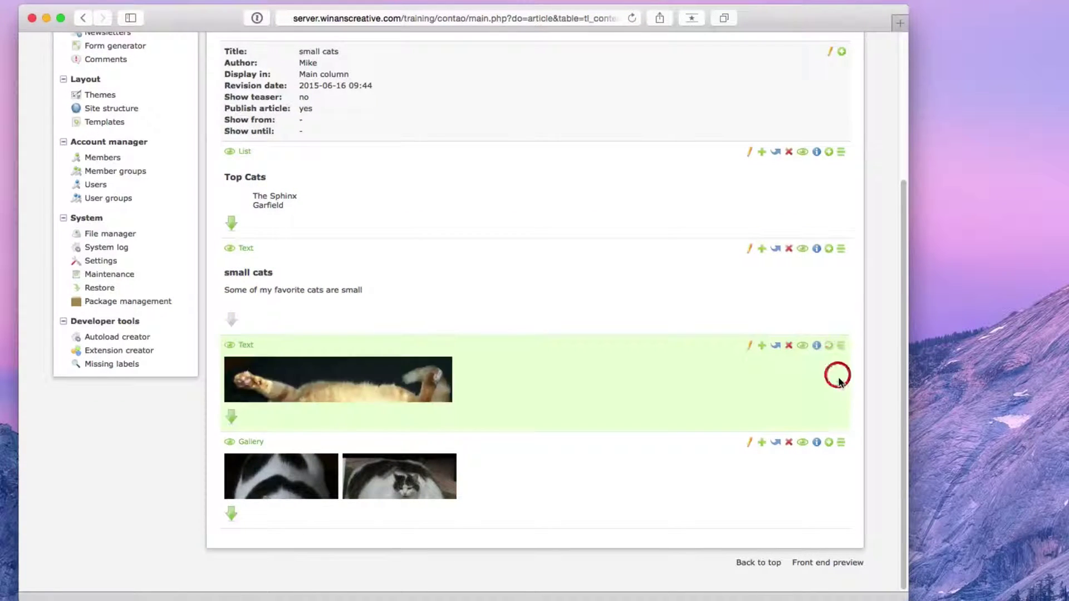
left_click_drag(840, 443, 841, 357)
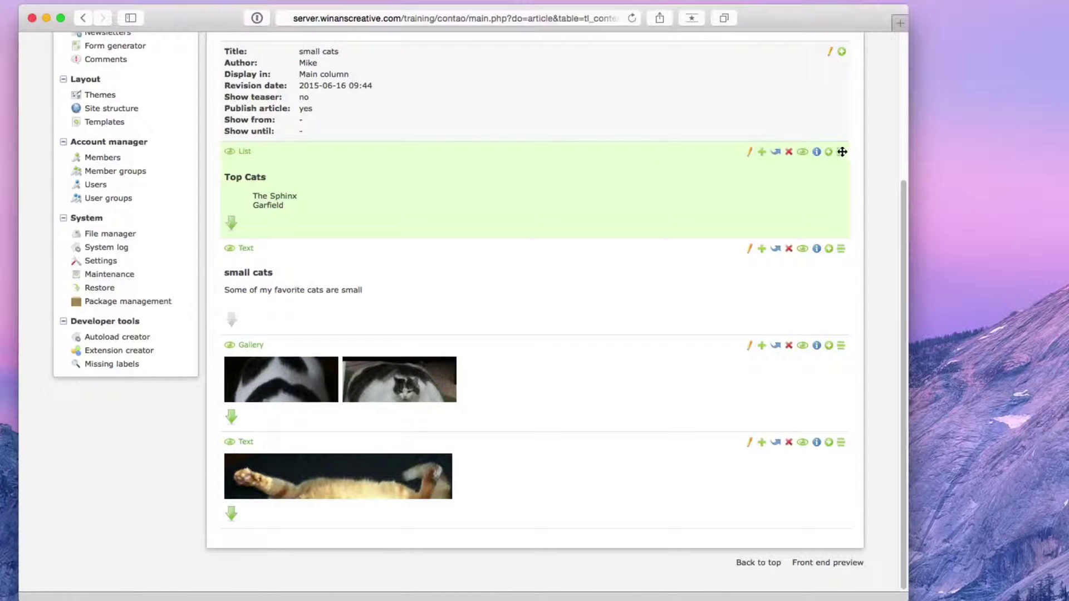
left_click_drag(841, 151, 833, 405)
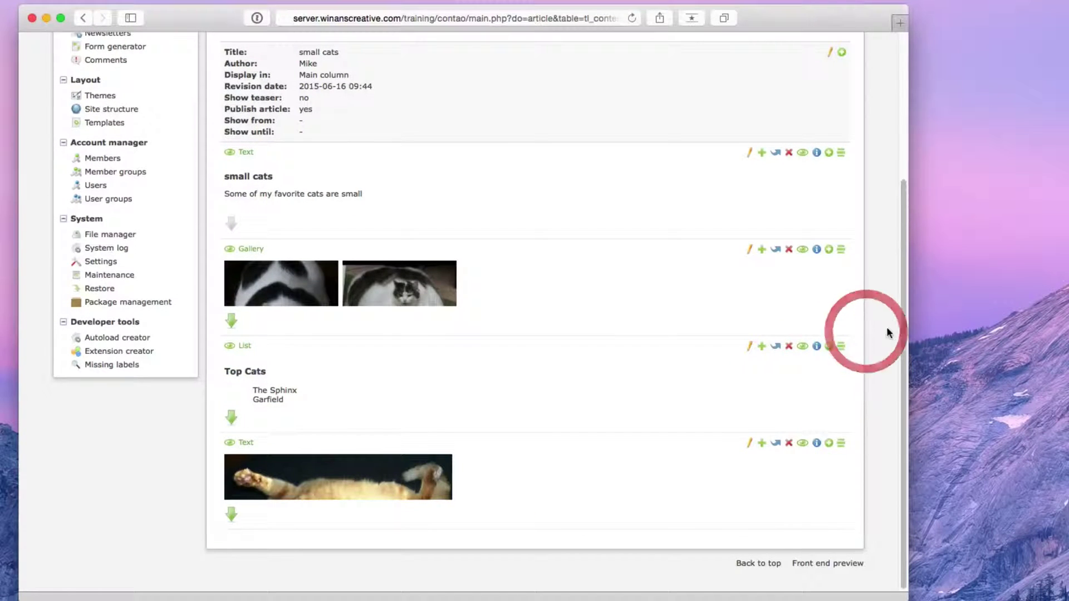
scroll(887, 312, "up", 4)
scroll(885, 320, "down", 3)
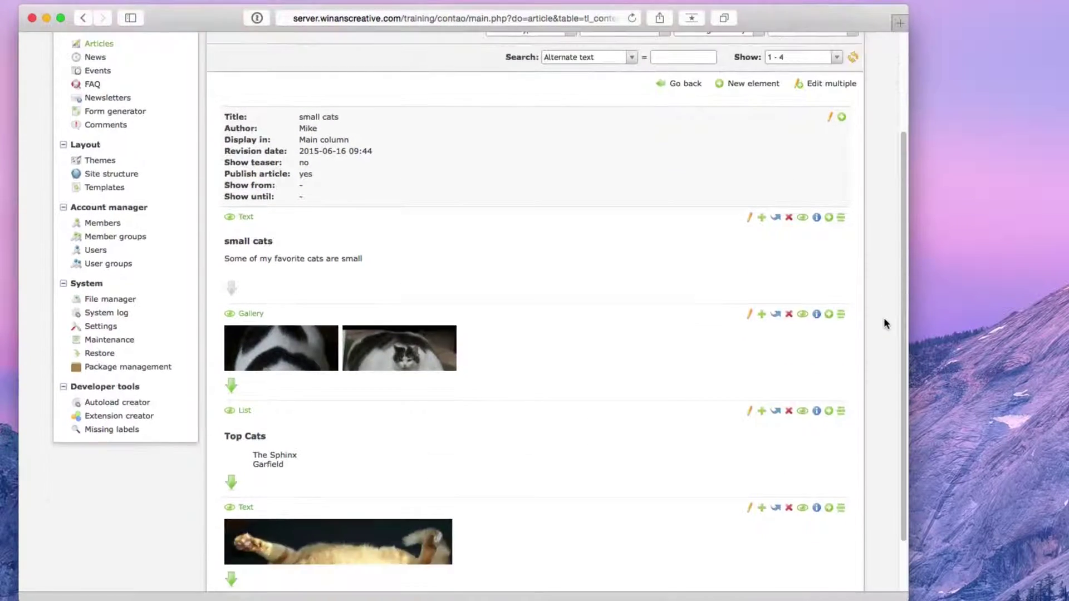
scroll(879, 325, "up", 1)
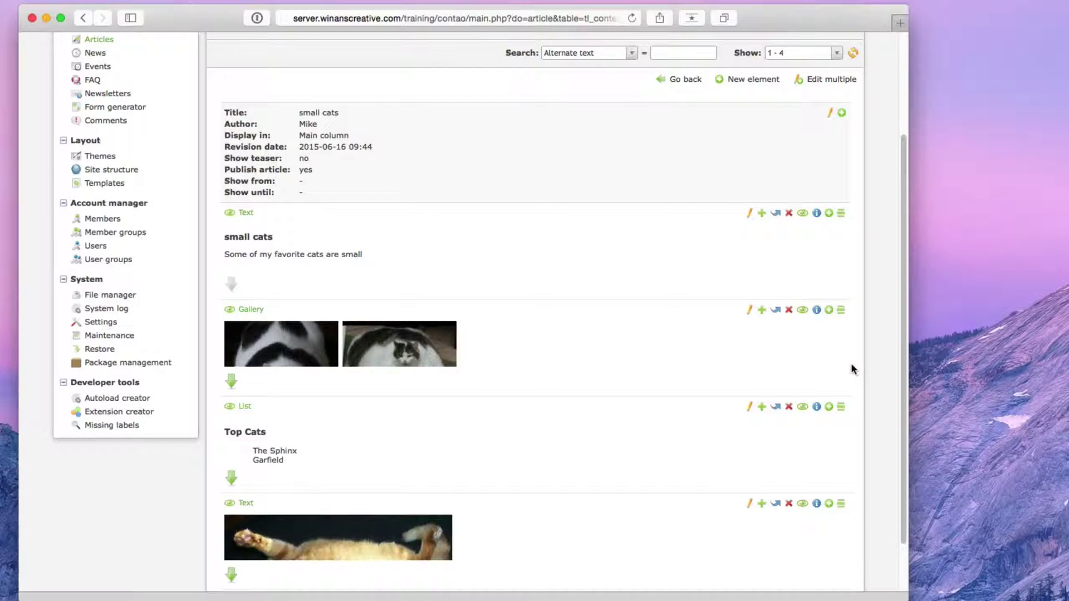
- Open the small cats text element for editing and examine the element type descriptions and the available type options
left_click(749, 215)
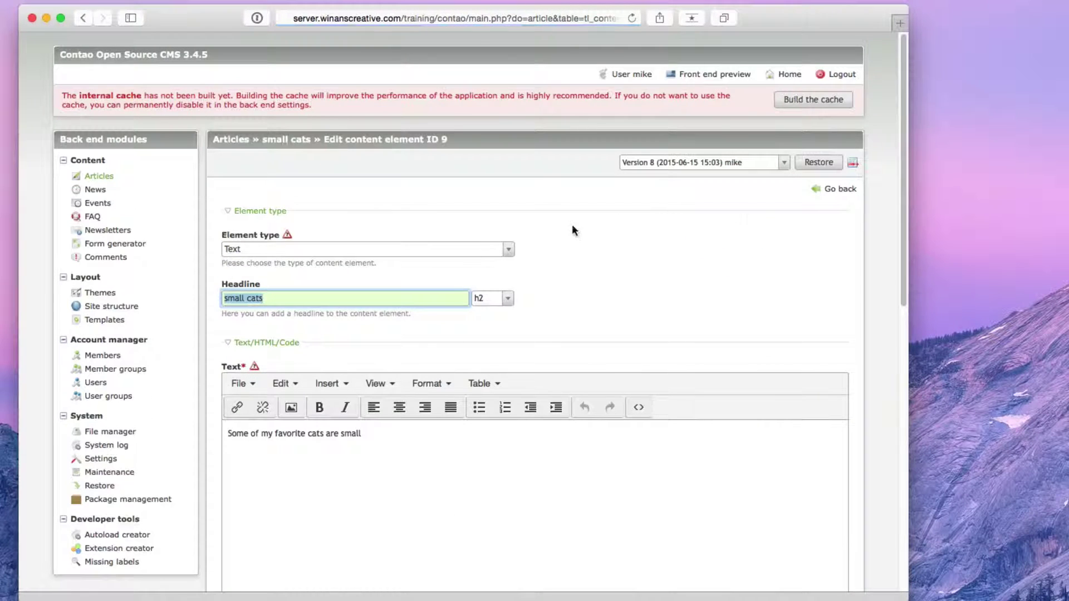
scroll(563, 239, "down", 2)
scroll(554, 256, "down", 3)
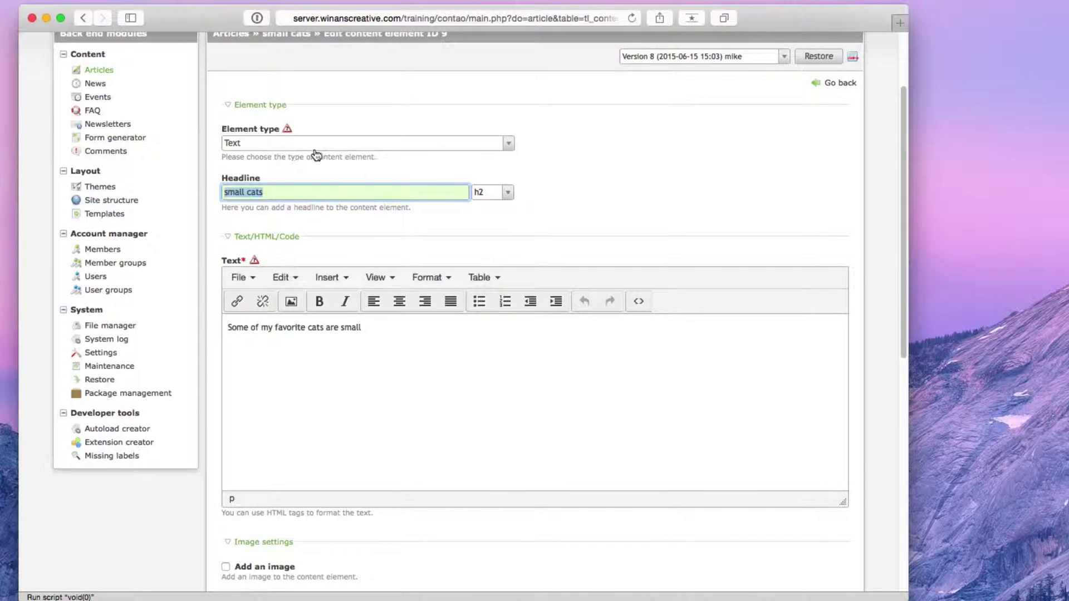
left_click(286, 131)
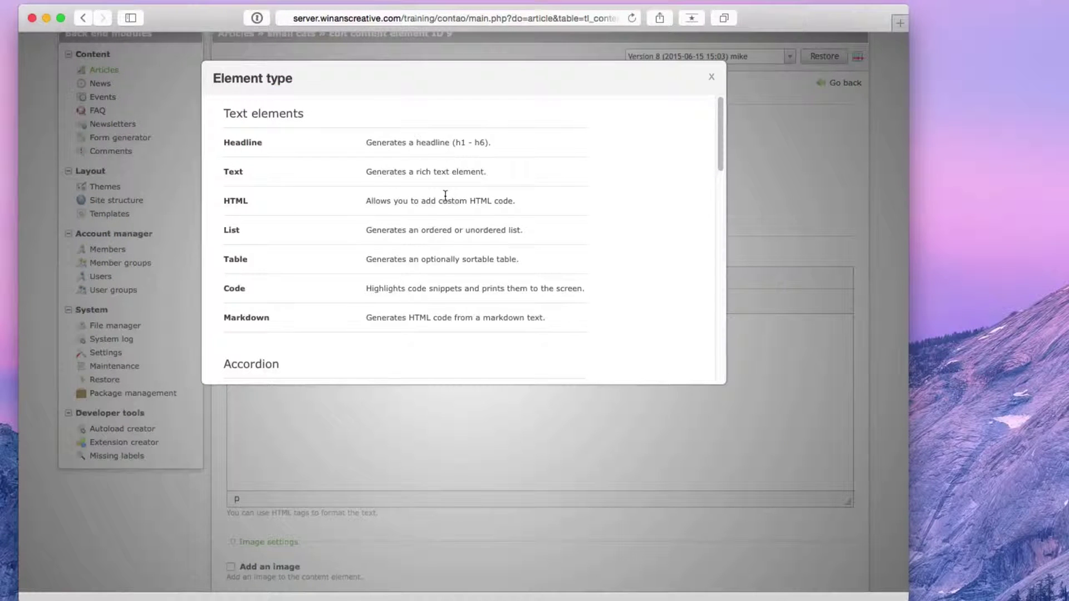
scroll(446, 195, "down", 10)
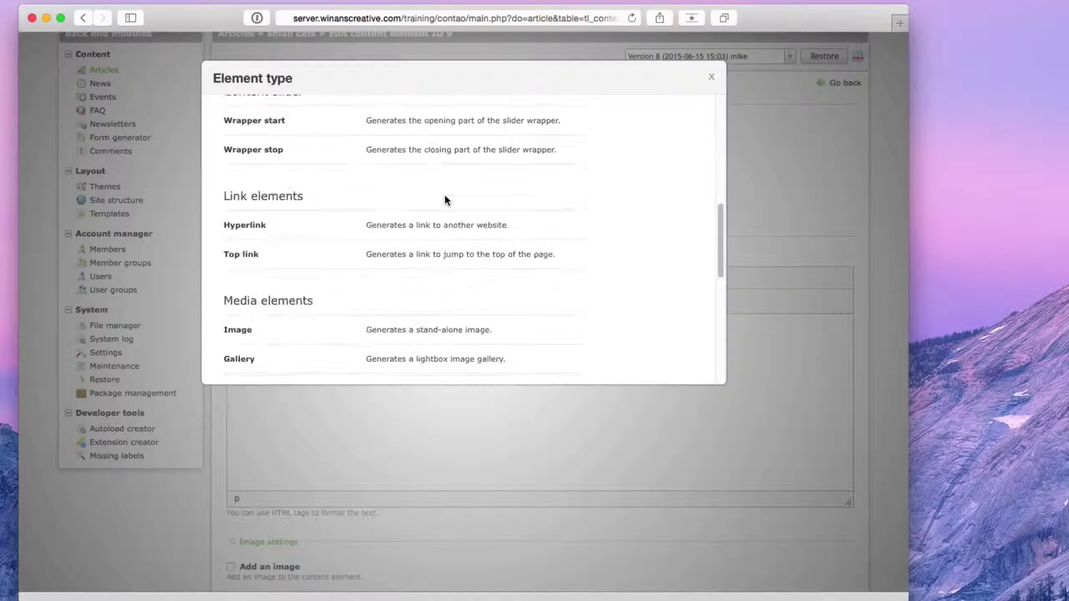
scroll(445, 196, "down", 8)
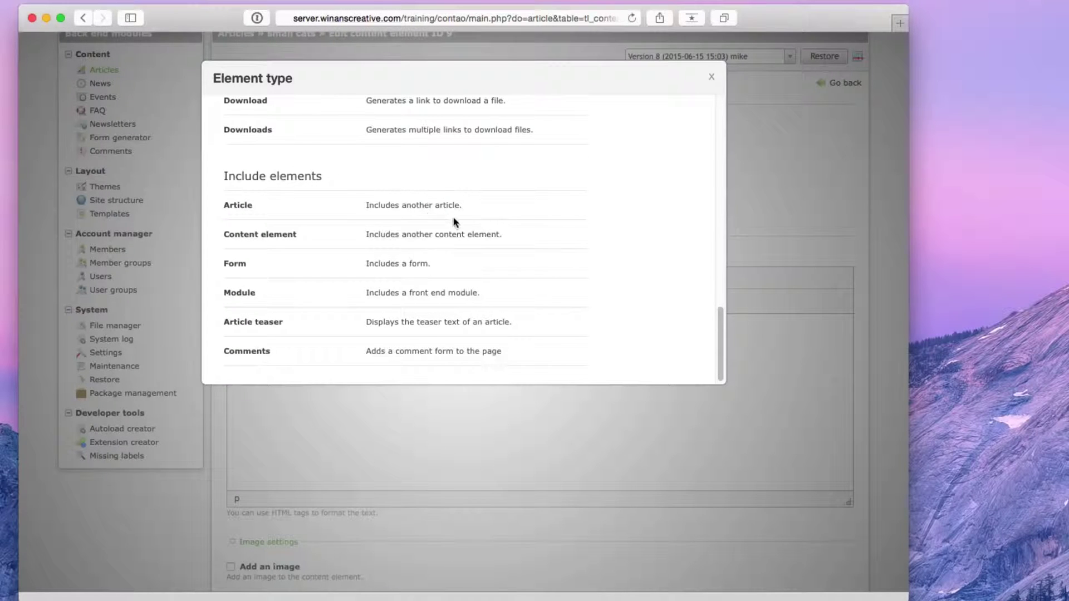
scroll(460, 222, "up", 18)
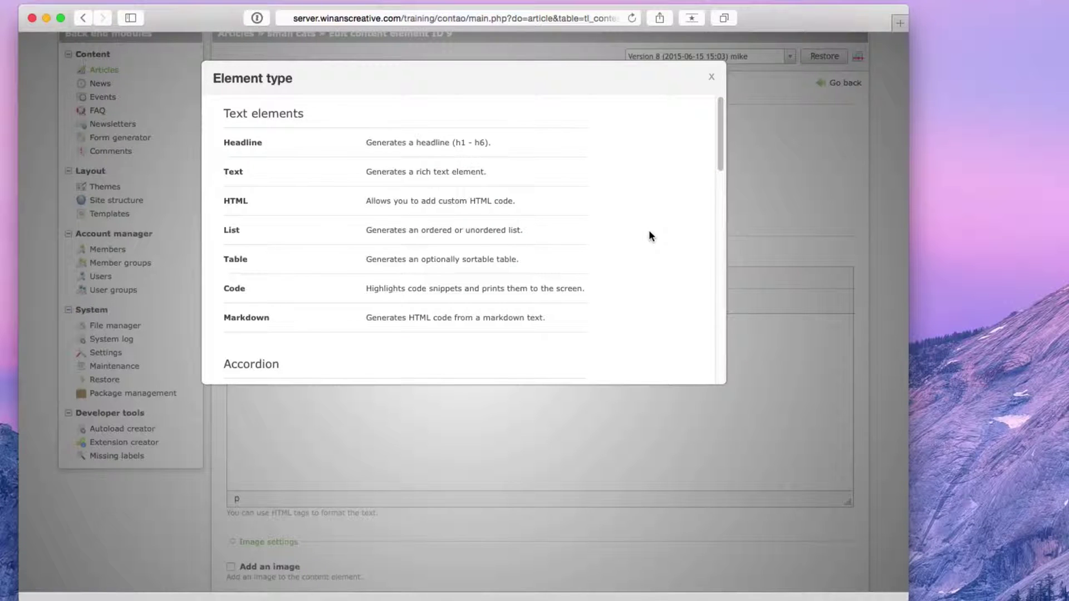
left_click(711, 83)
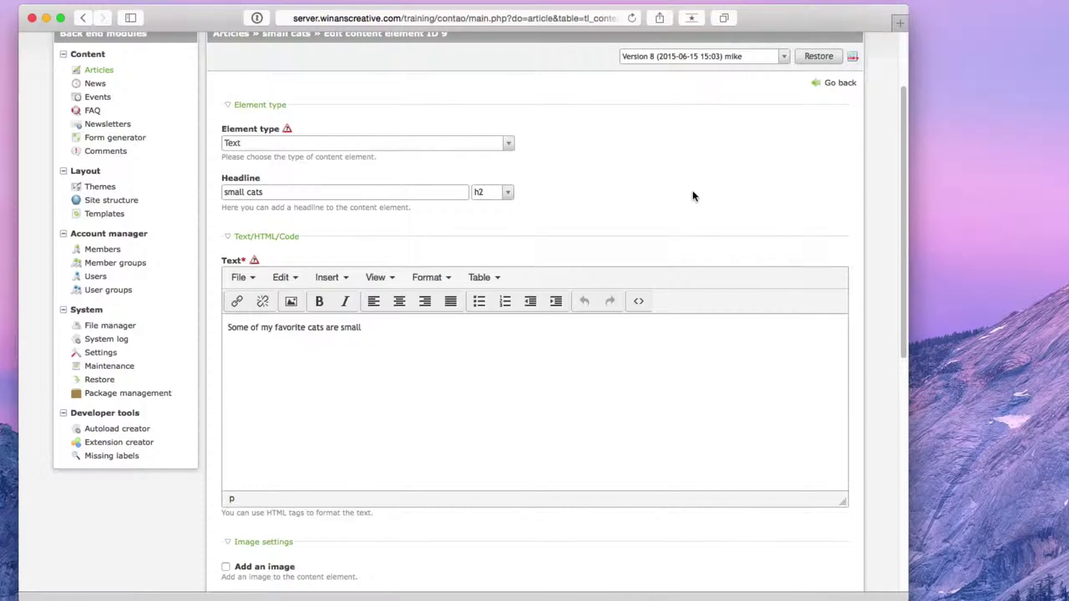
left_click(307, 143)
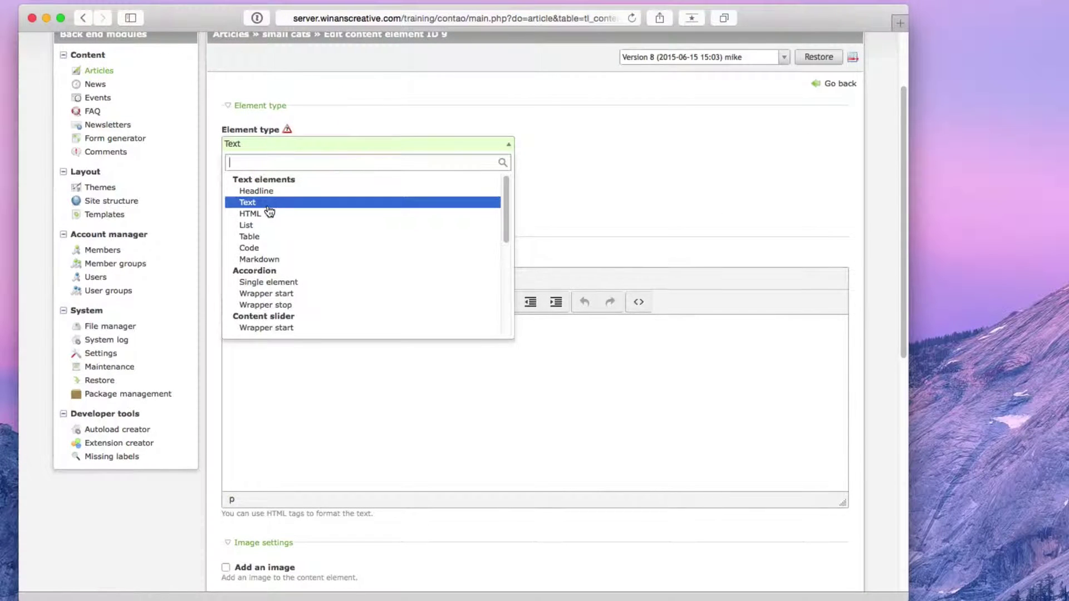
left_click(668, 195)
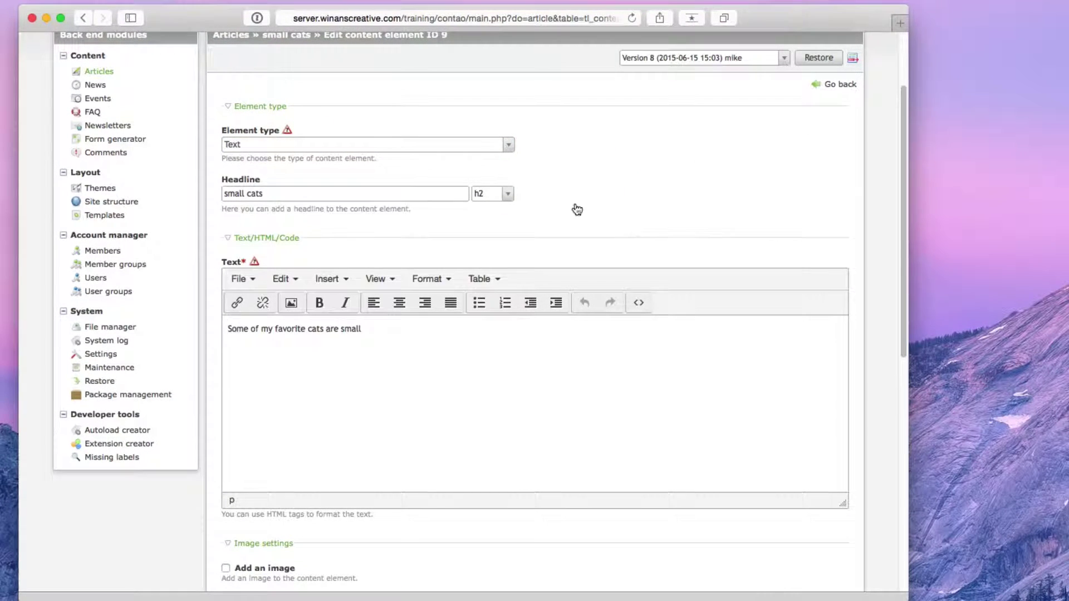
- Review the text element's headline levels and remaining settings, and save and close the element
scroll(574, 207, "down", 1)
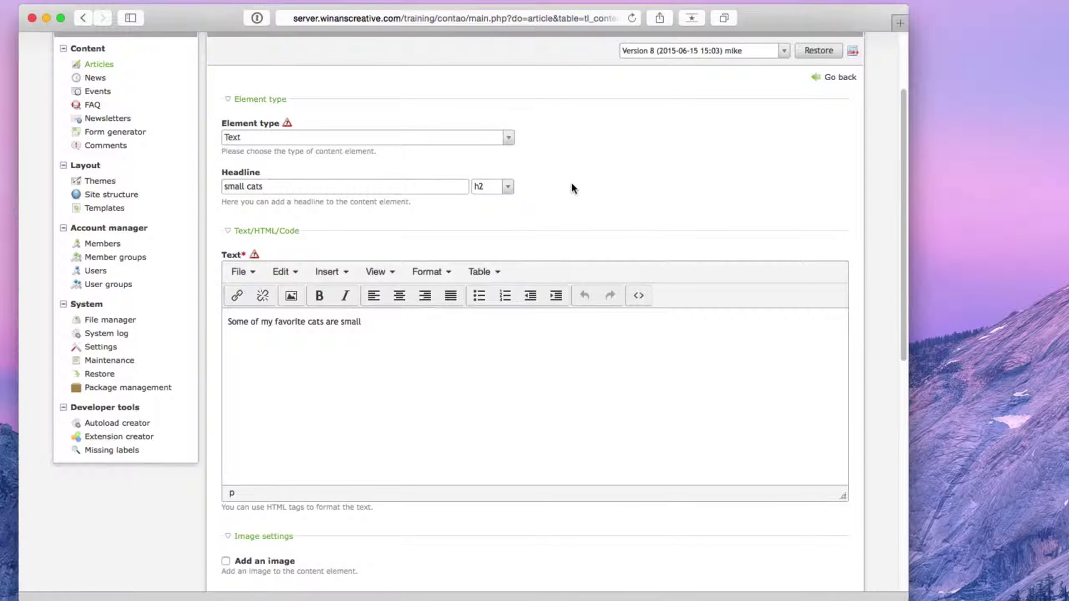
scroll(569, 183, "down", 10)
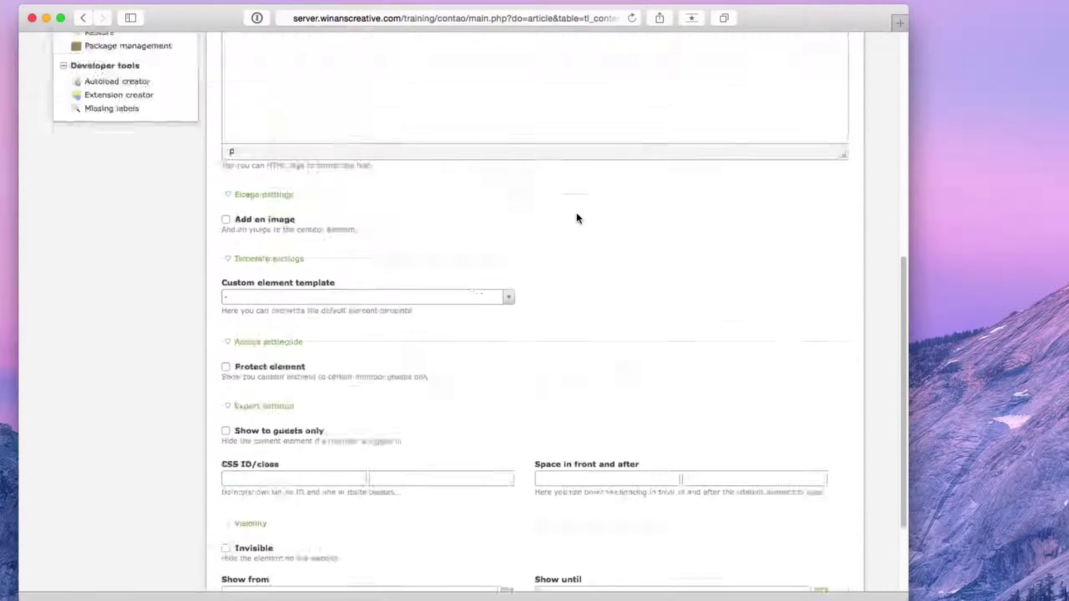
scroll(577, 217, "up", 15)
scroll(577, 217, "down", 4)
scroll(577, 217, "up", 2)
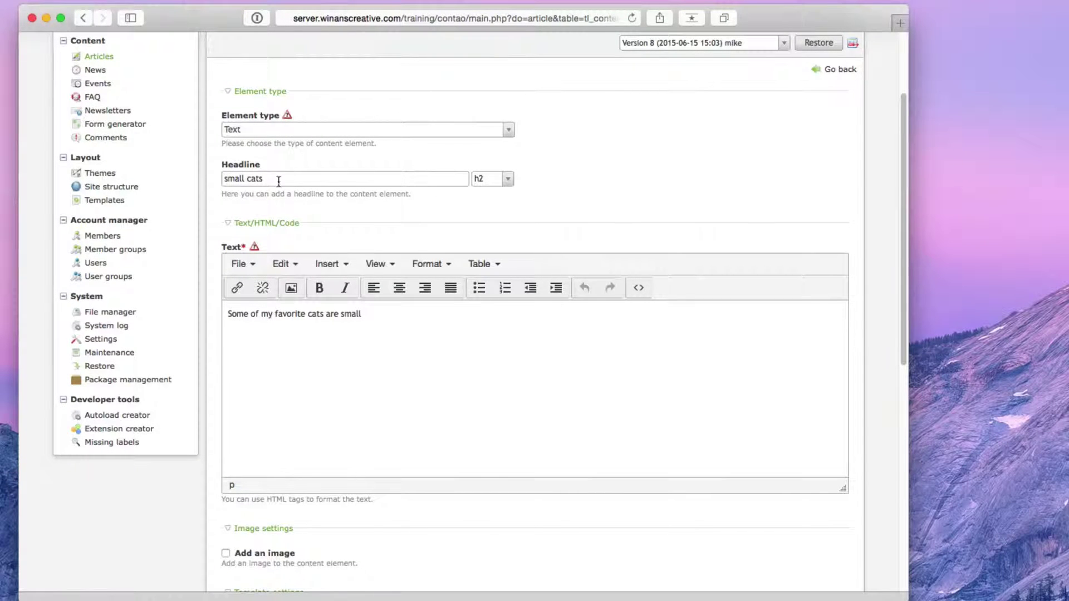
left_click(505, 177)
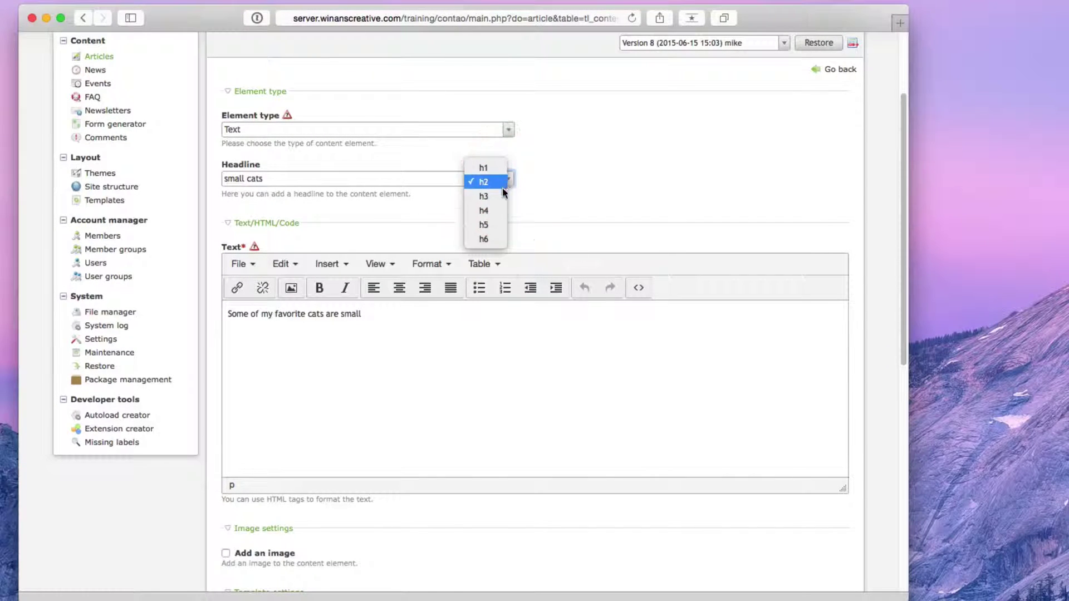
left_click(593, 159)
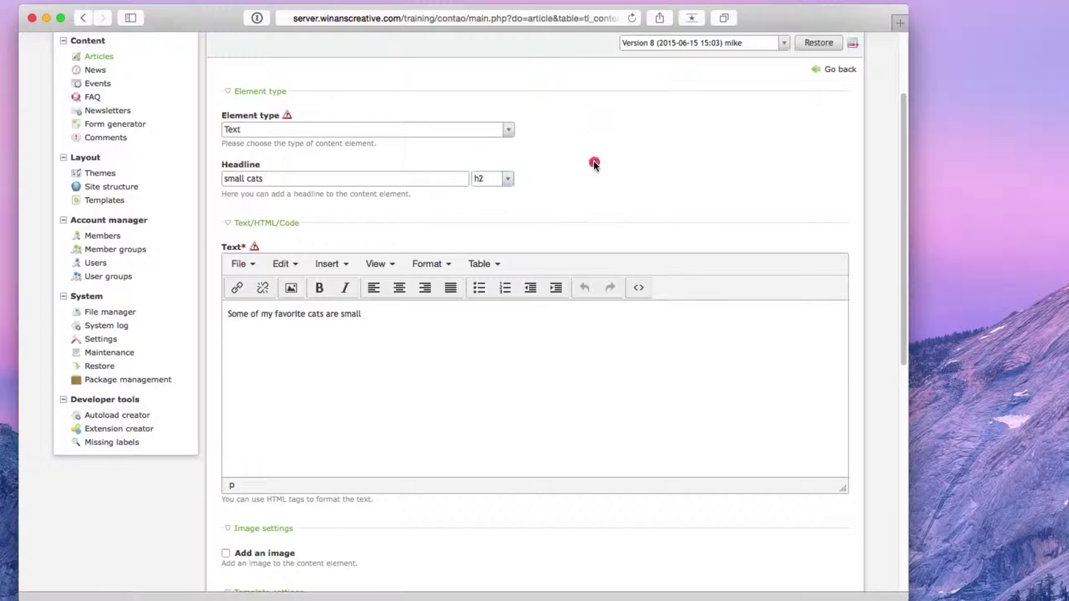
scroll(444, 325, "down", 10)
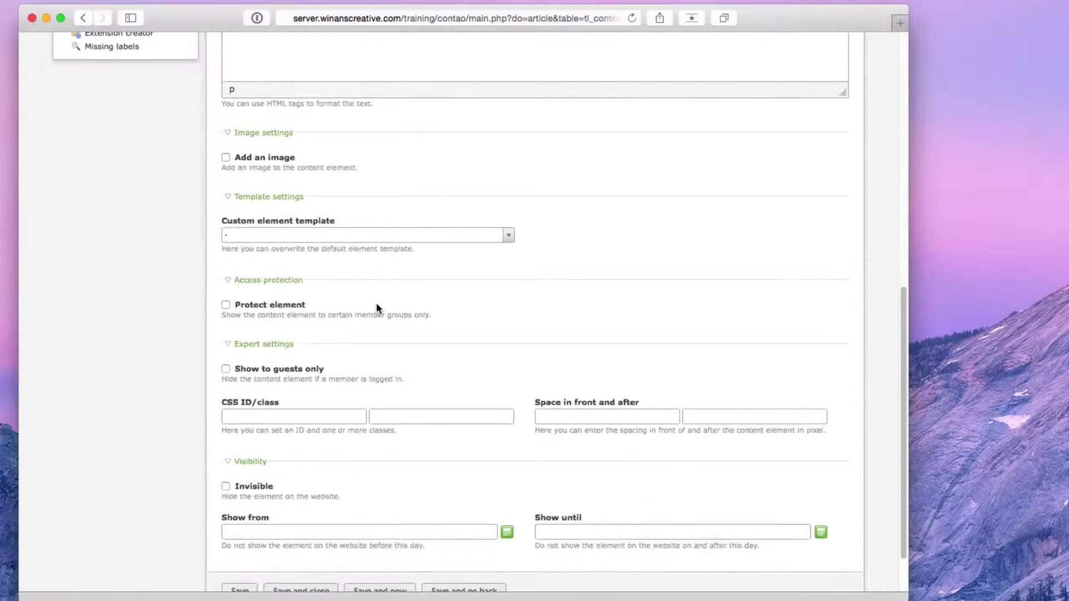
scroll(377, 306, "down", 2)
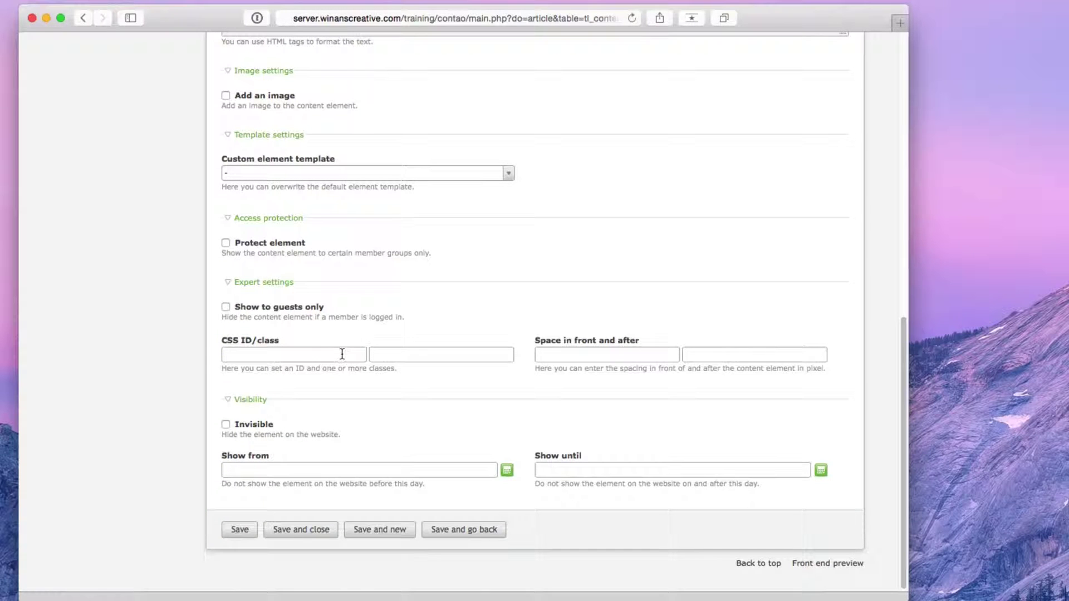
left_click(333, 532)
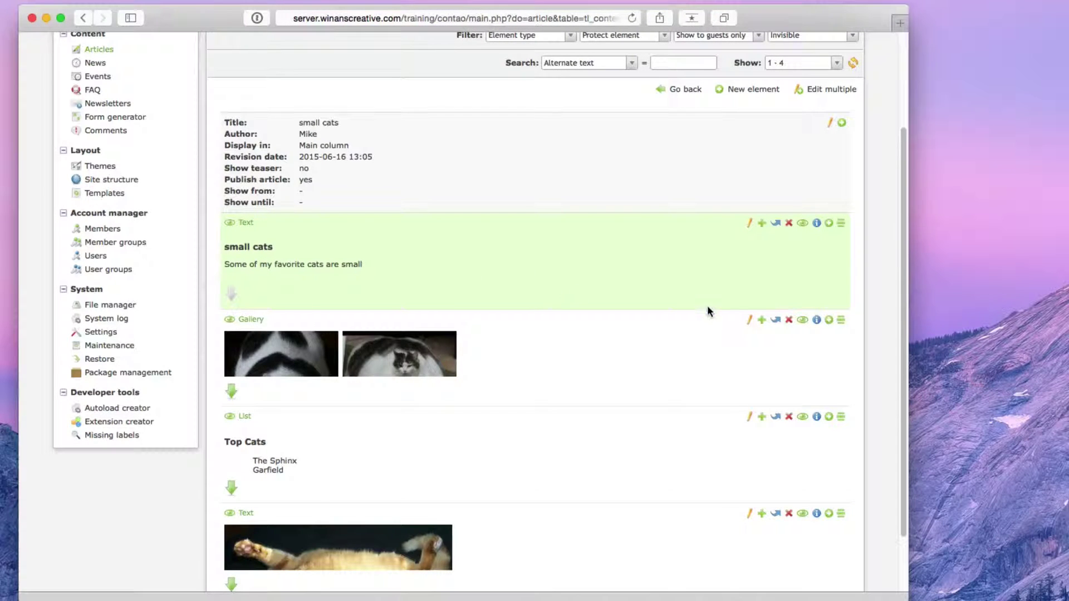
- Swap the order of the two source images in the gallery element, and save and close it
scroll(725, 333, "down", 3)
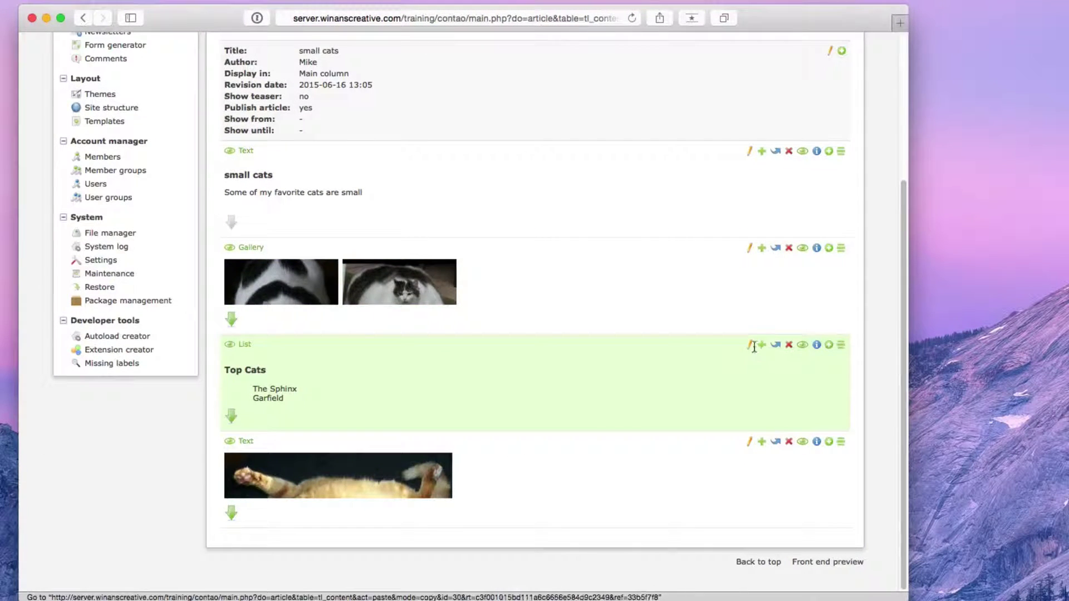
left_click(749, 248)
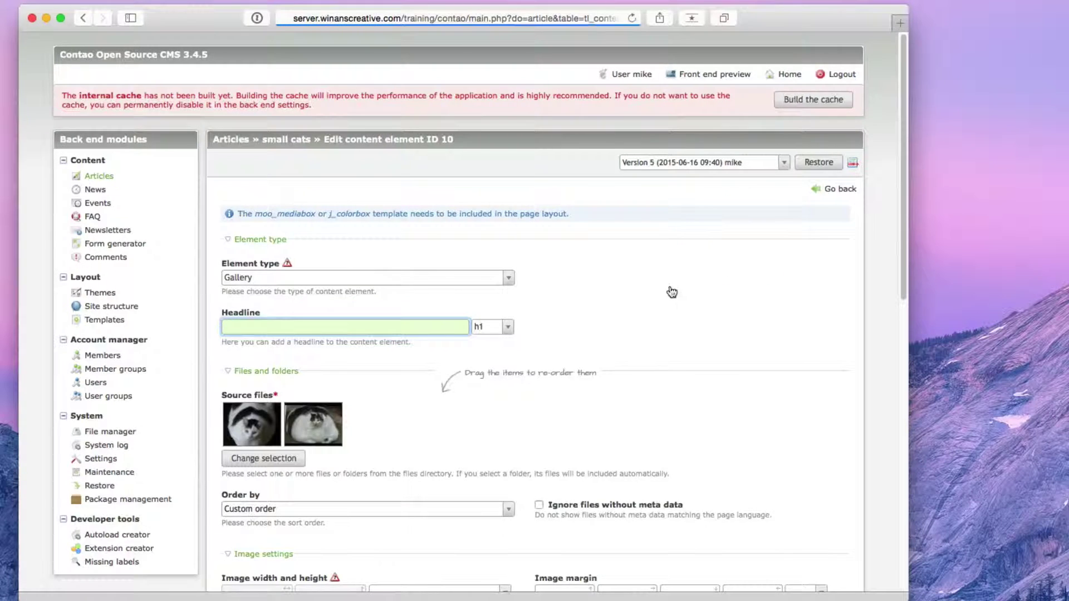
scroll(672, 292, "down", 5)
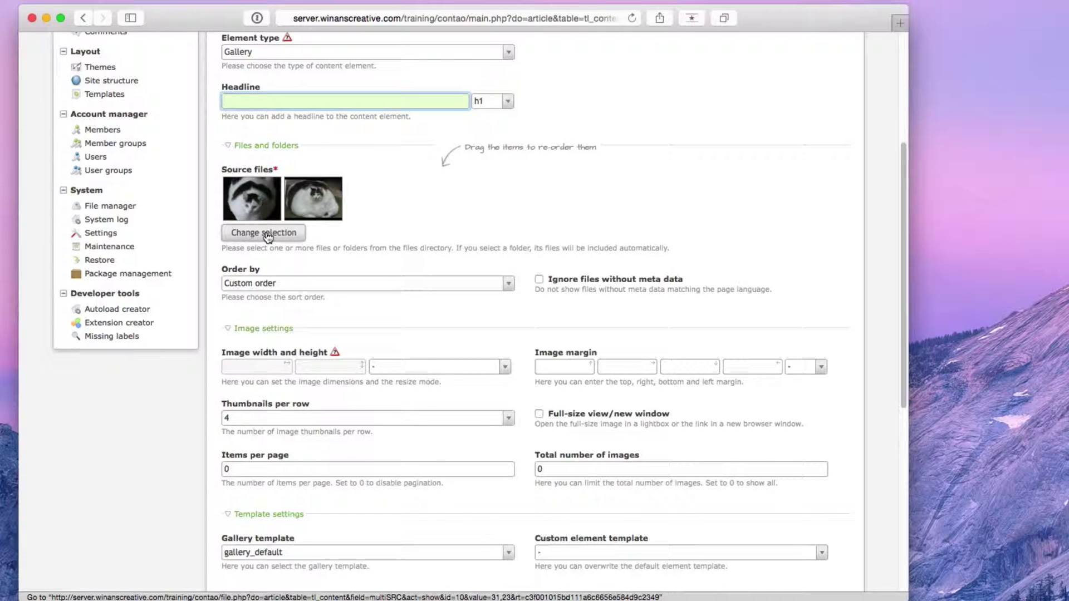
left_click_drag(322, 212, 252, 200)
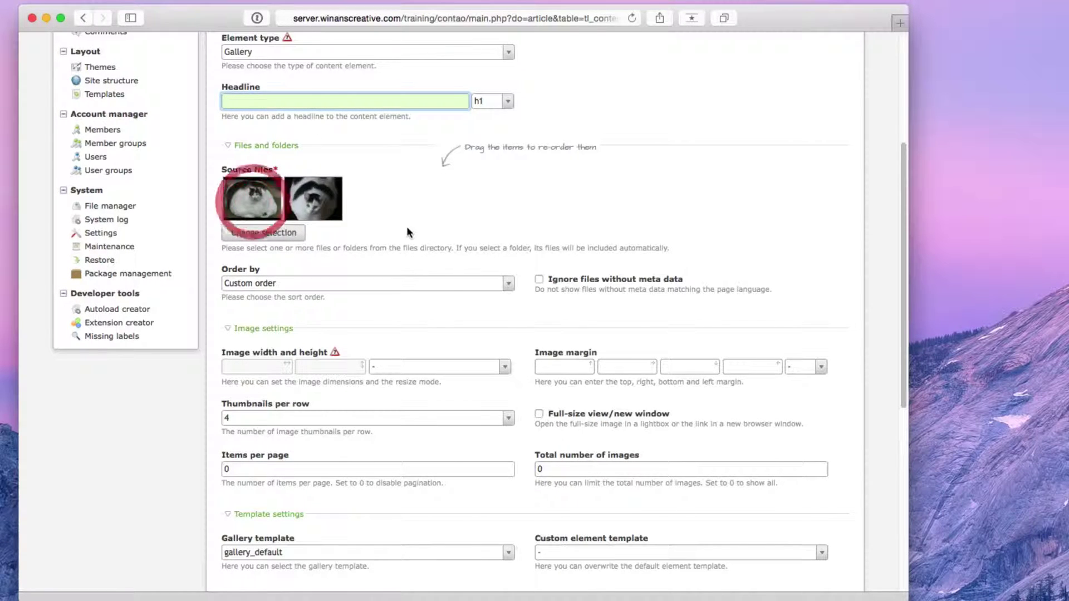
scroll(406, 250, "down", 10)
left_click(315, 527)
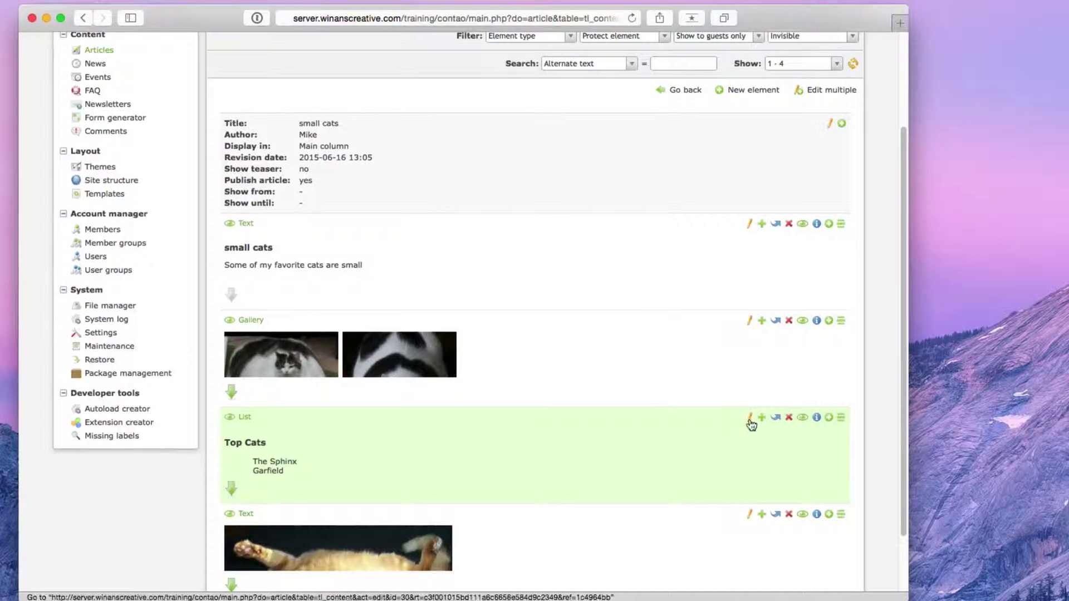
- Open the Top Cats list element for editing and look over its element type options
left_click(749, 418)
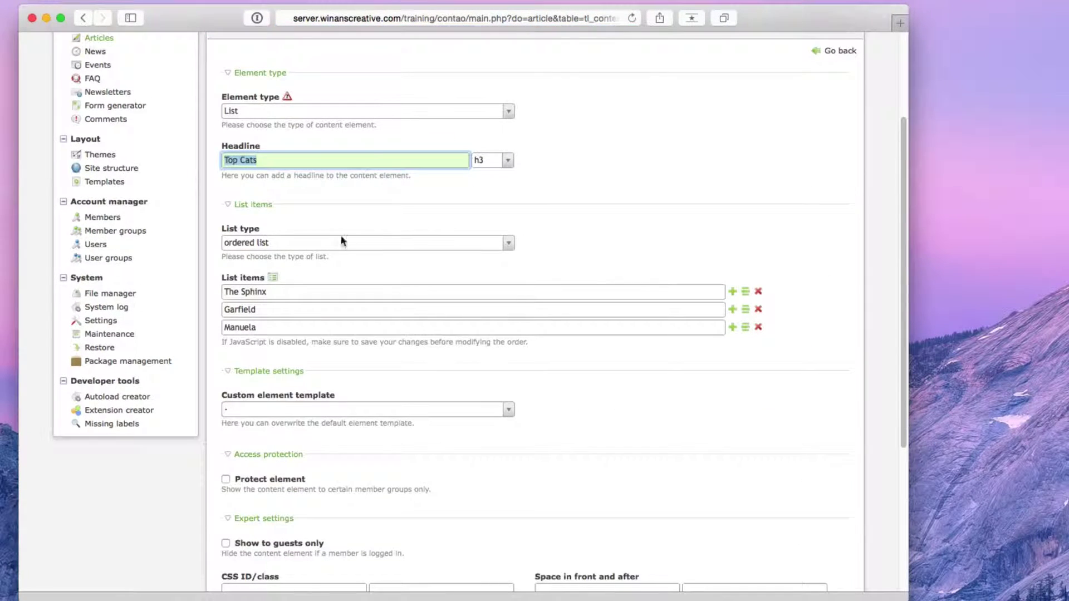
left_click(374, 112)
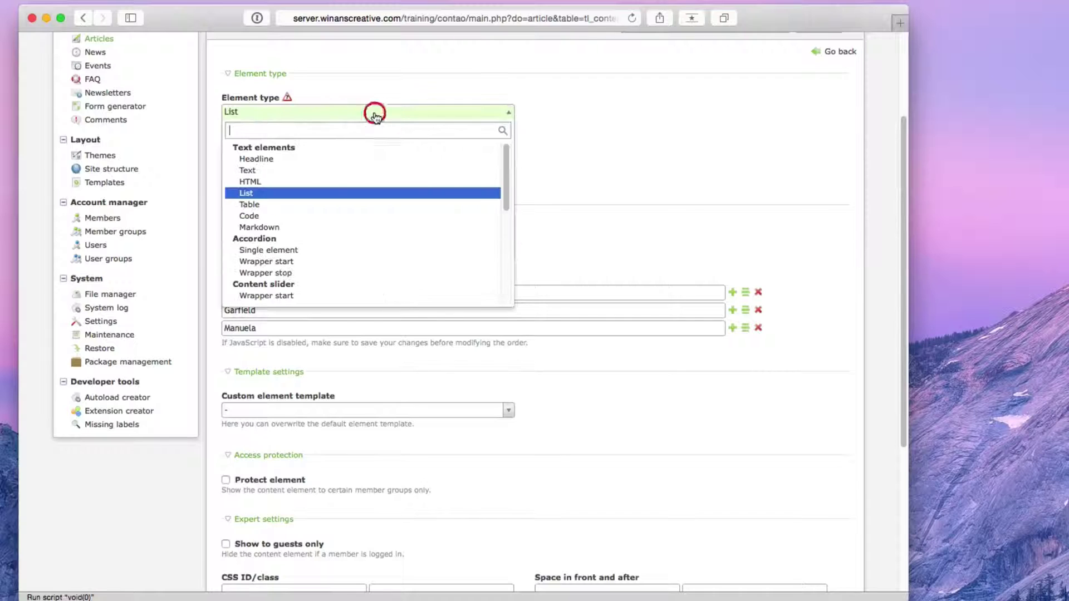
left_click(576, 128)
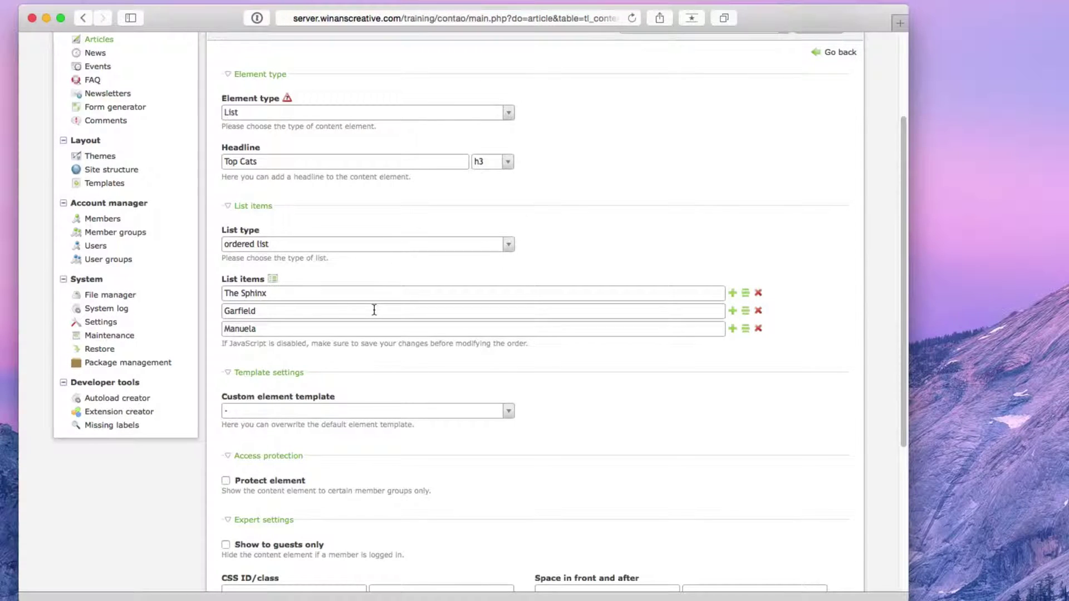
- Save and close the Top Cats list element and look over the elements of the small cats article
scroll(375, 310, "down", 5)
left_click(312, 528)
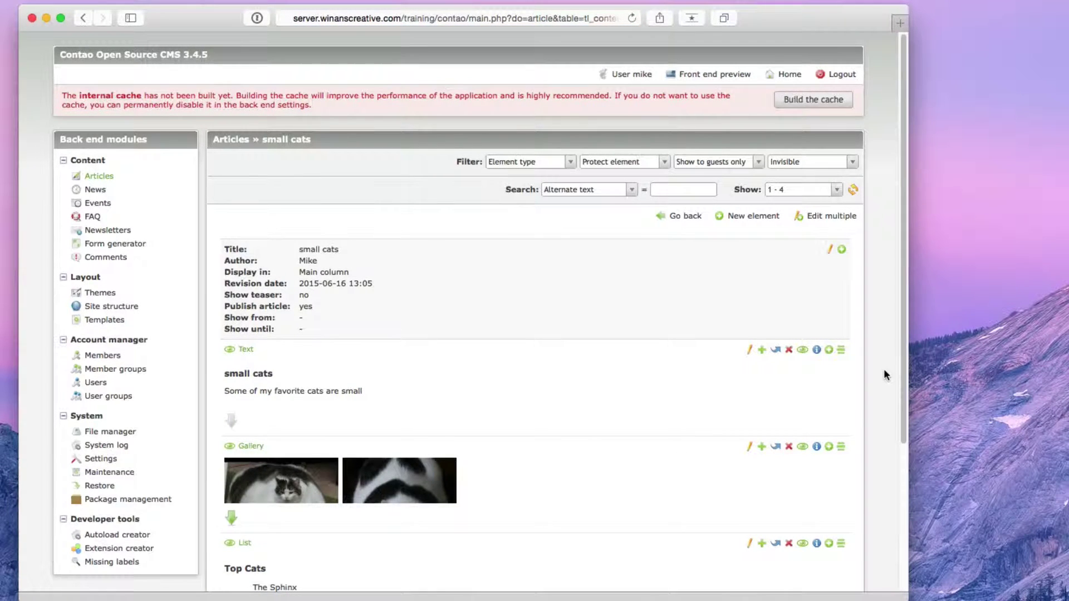
scroll(884, 368, "down", 4)
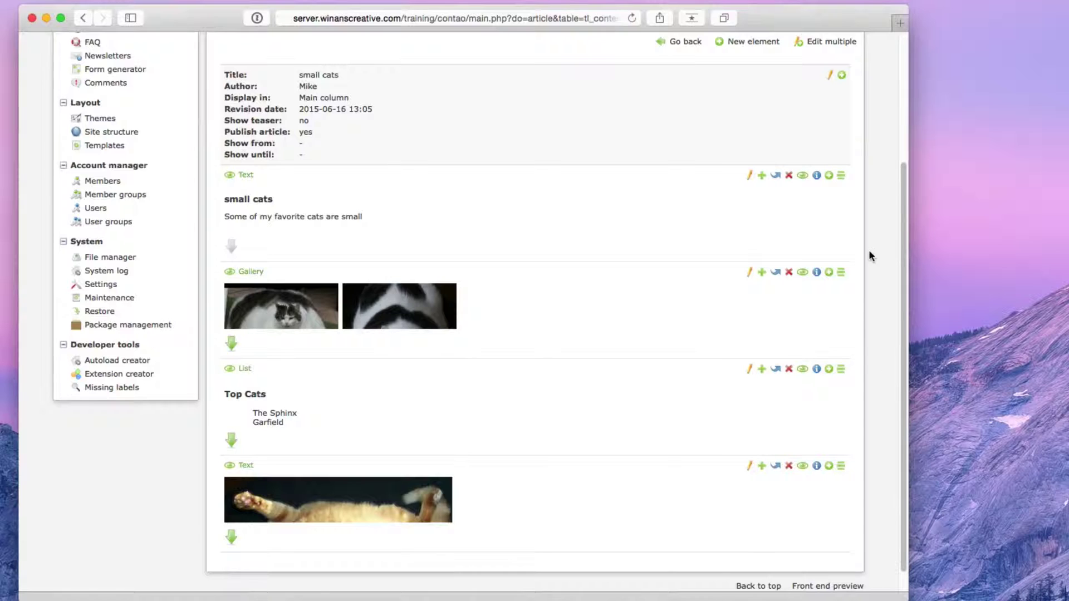
- Hide the small cats text element and make it visible again
left_click_drag(838, 172, 841, 220)
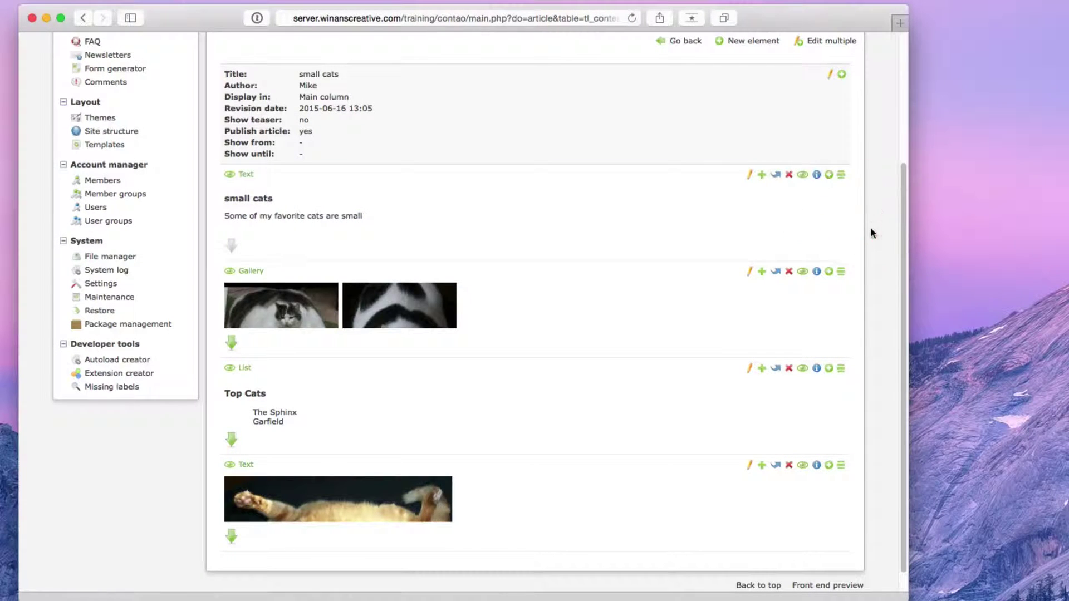
left_click(872, 229)
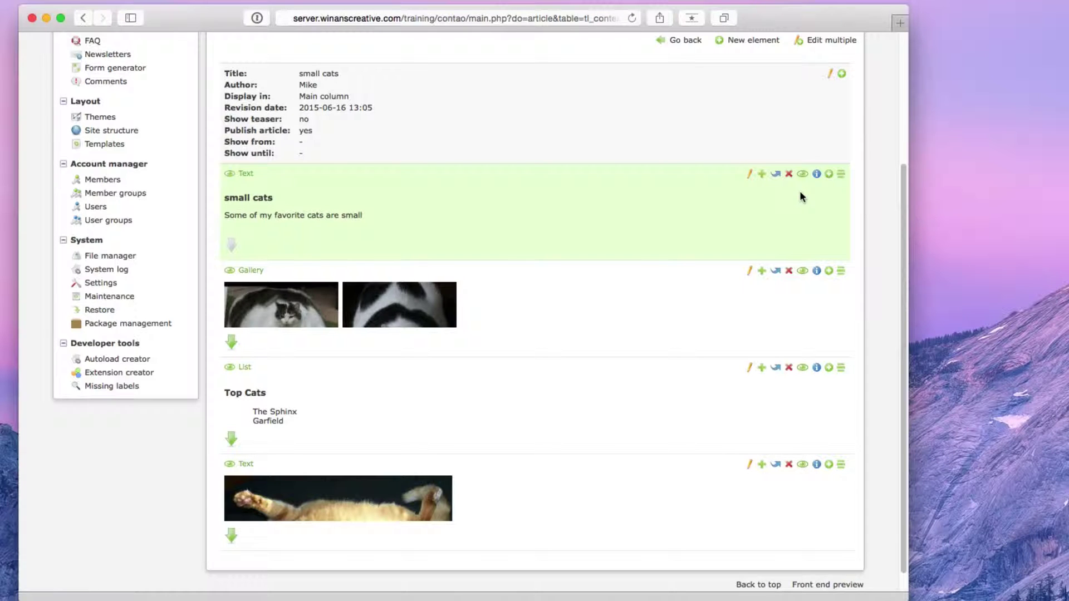
scroll(814, 202, "up", 3)
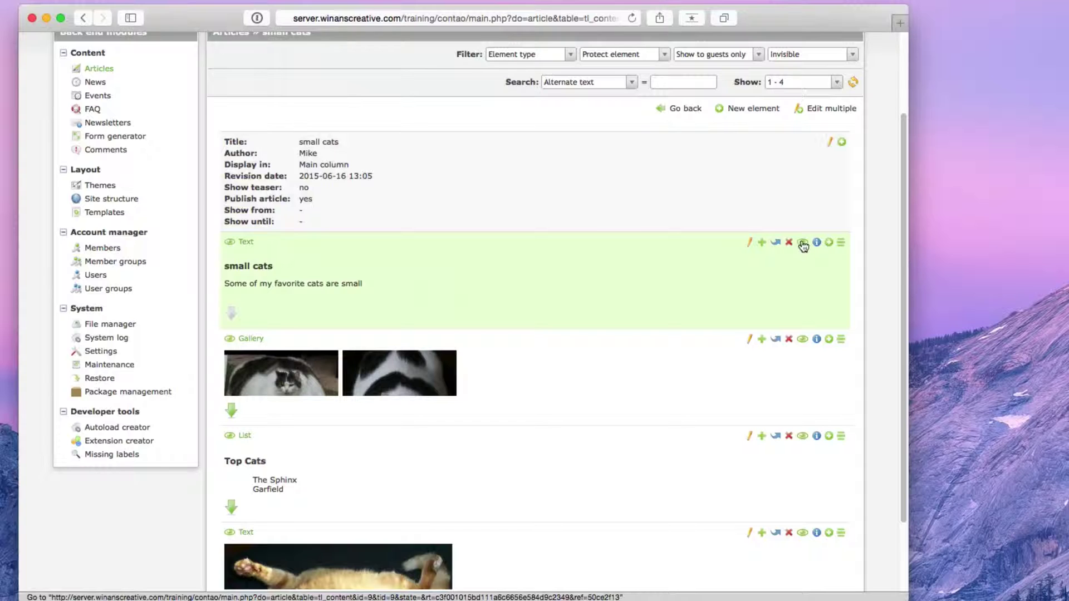
left_click(805, 244)
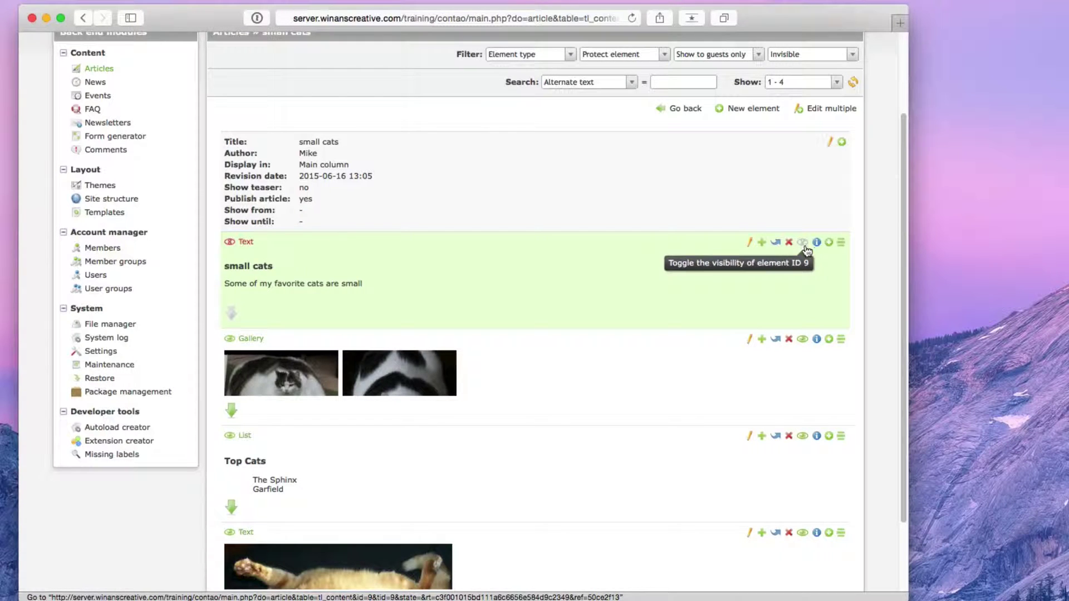
left_click(804, 243)
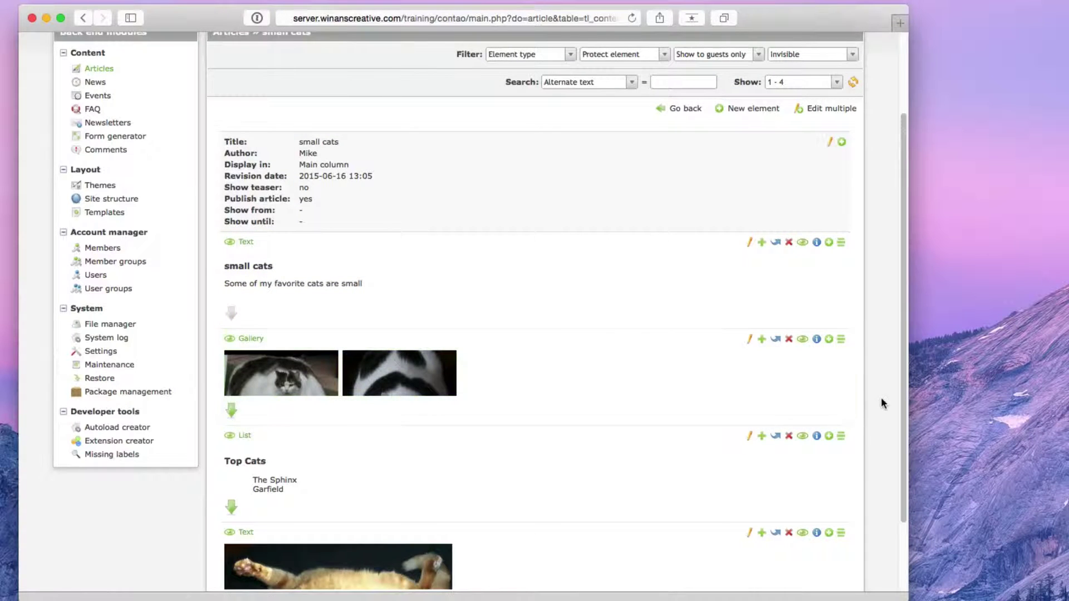
- Return to the article list, open the Cats page's website view and look through its content from start to end
scroll(879, 396, "down", 3)
scroll(877, 396, "up", 6)
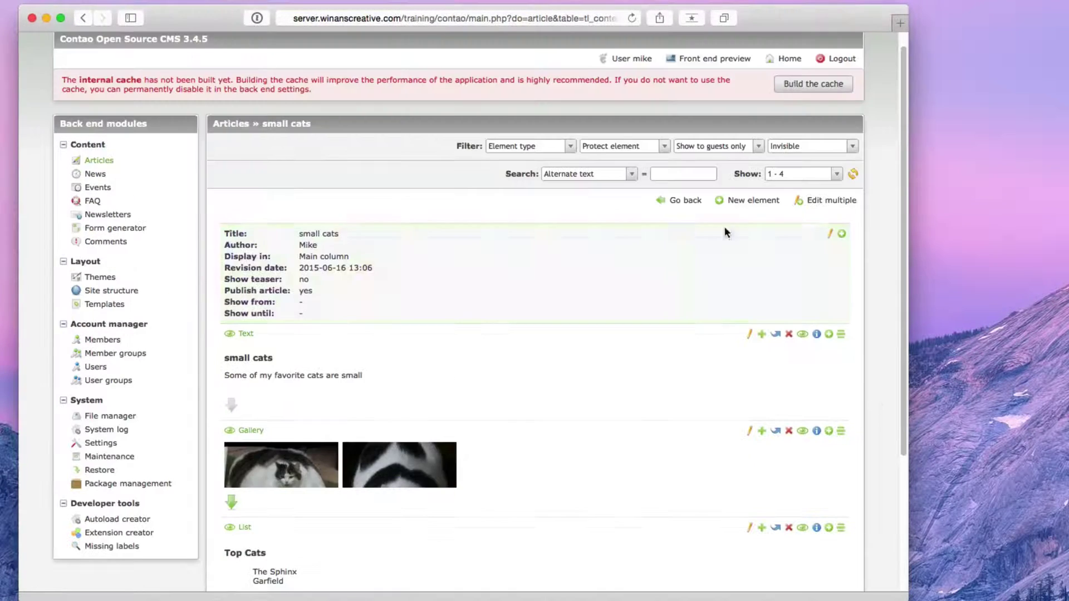
left_click(673, 199)
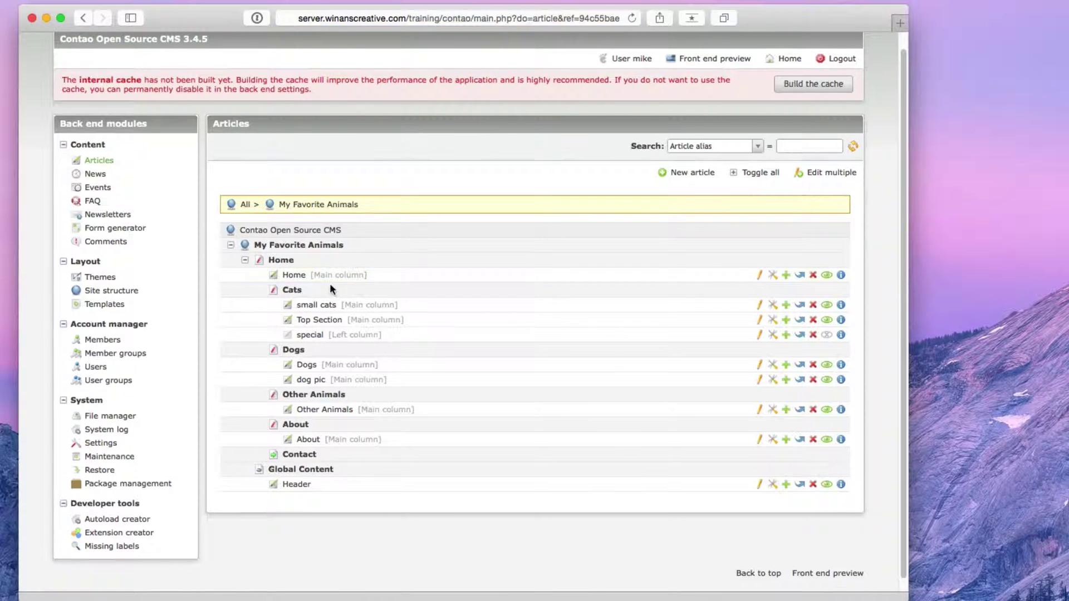
left_click(274, 292)
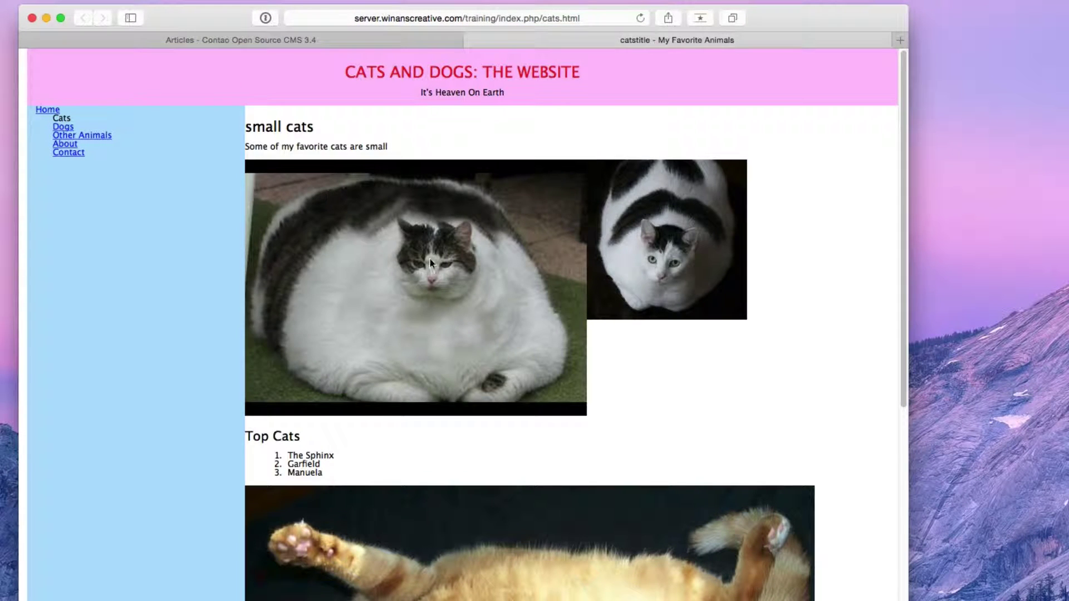
scroll(437, 289, "down", 10)
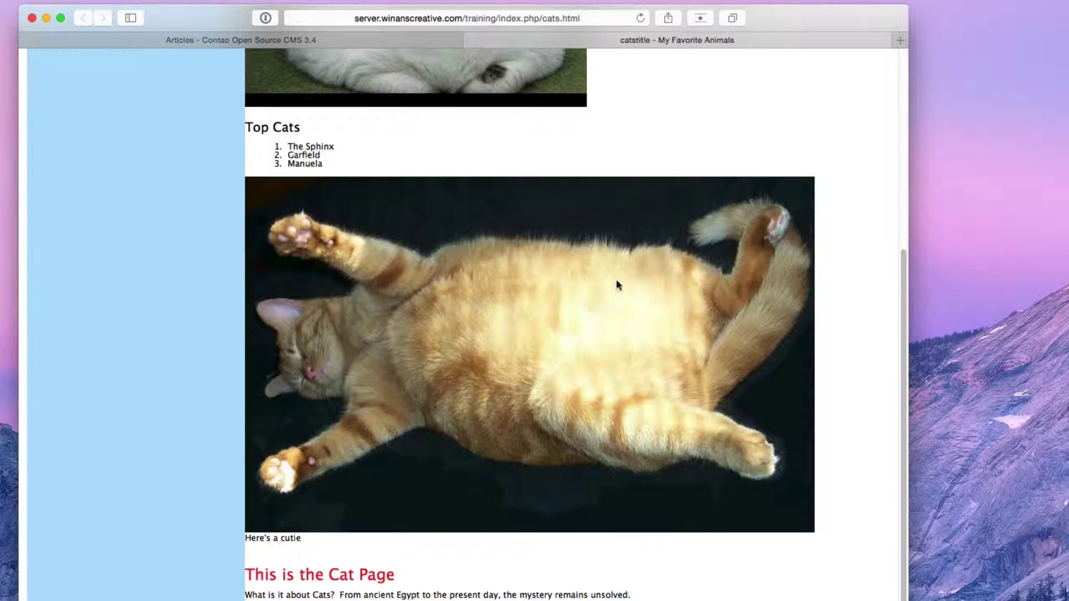
scroll(617, 284, "up", 10)
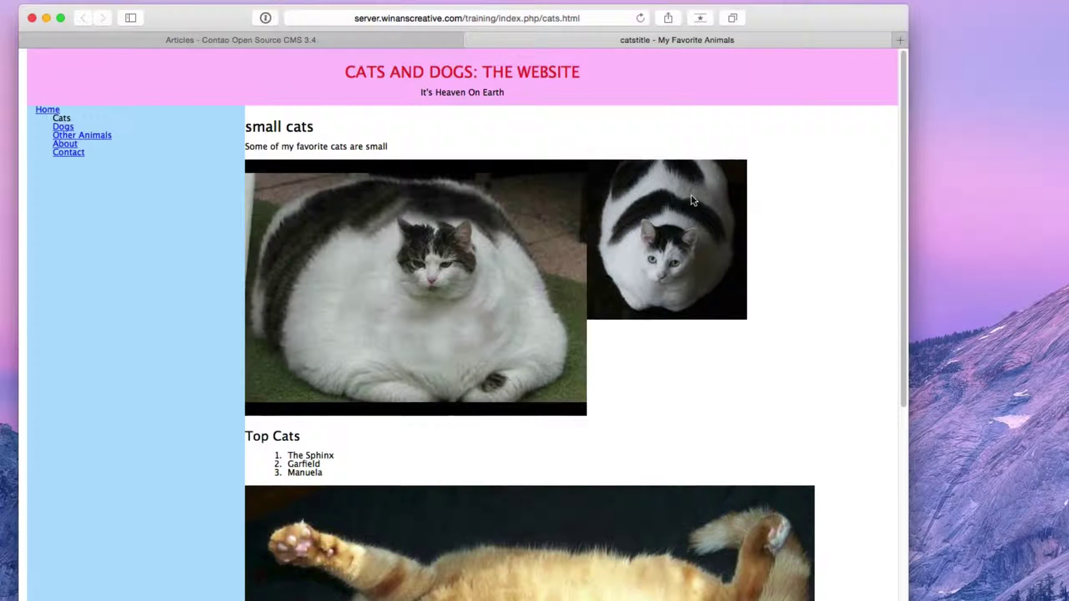
- Open the Top Section article's elements in the back end and compare them with the content on the Cats web page
left_click(398, 39)
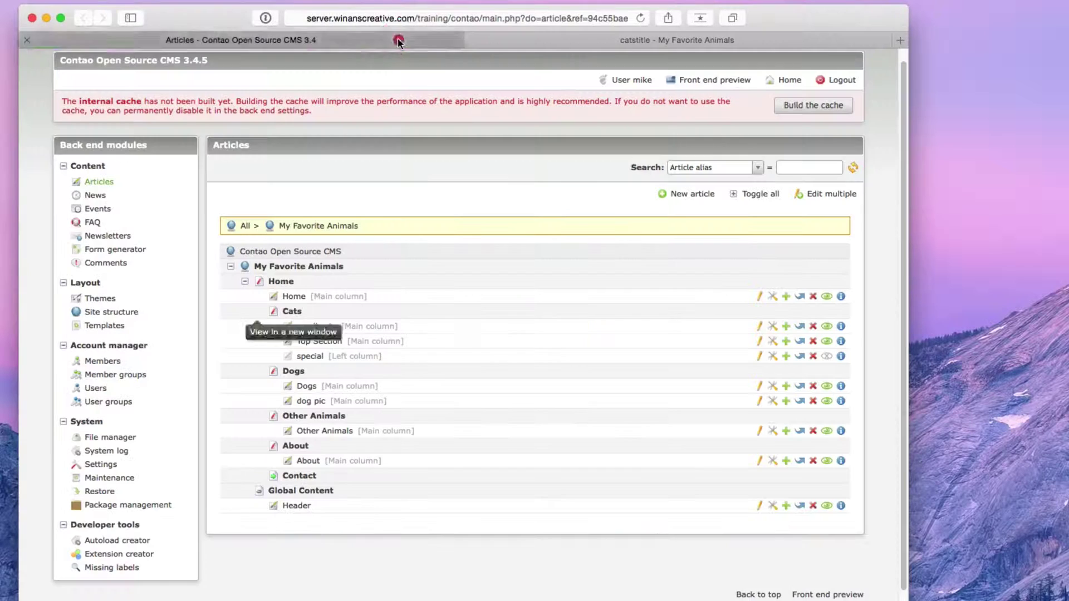
left_click(760, 341)
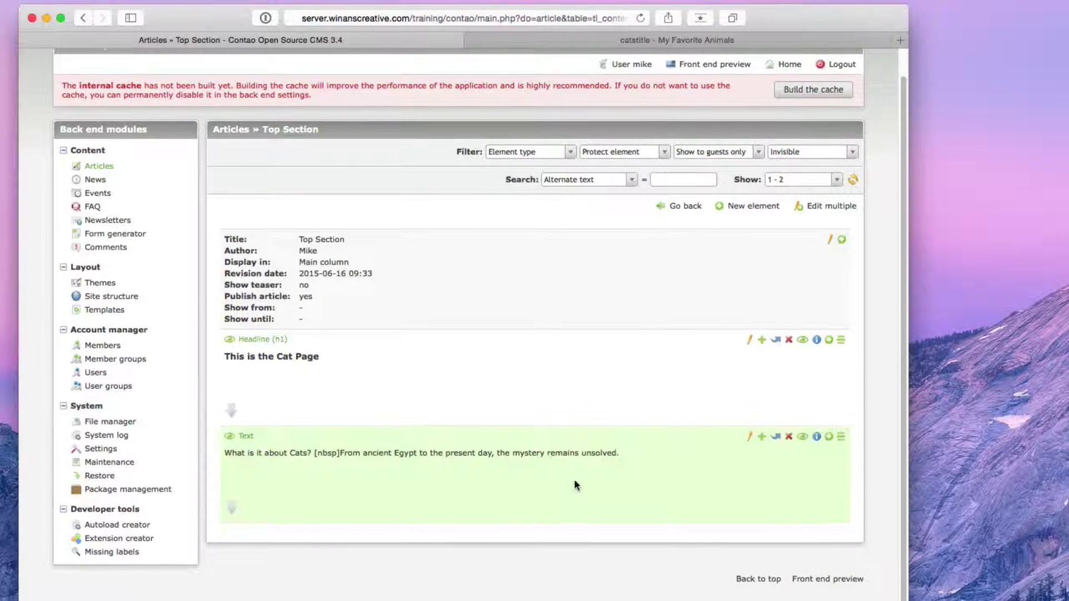
left_click(594, 42)
scroll(652, 212, "down", 5)
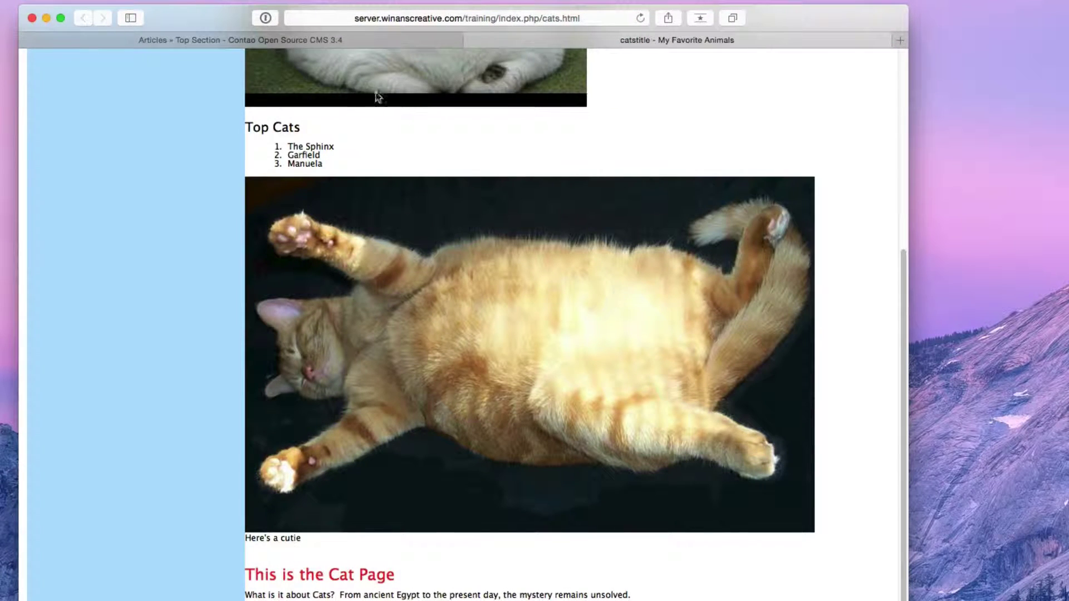
left_click(376, 37)
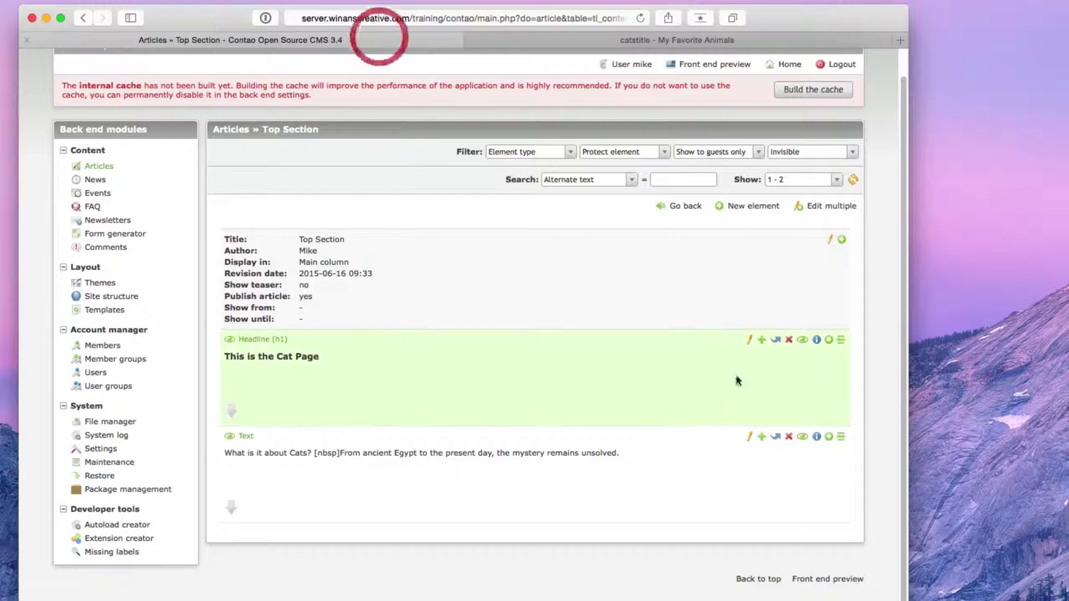
- Move the Top Section article above small cats under the Cats page and reload the Cats page on the website
left_click(685, 209)
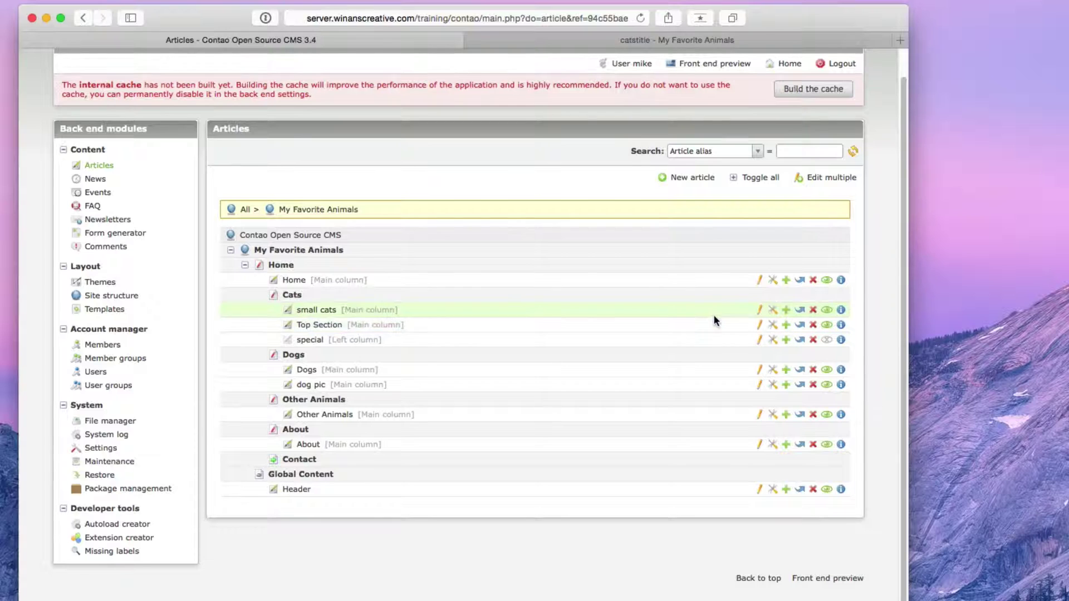
left_click(800, 326)
left_click(841, 311)
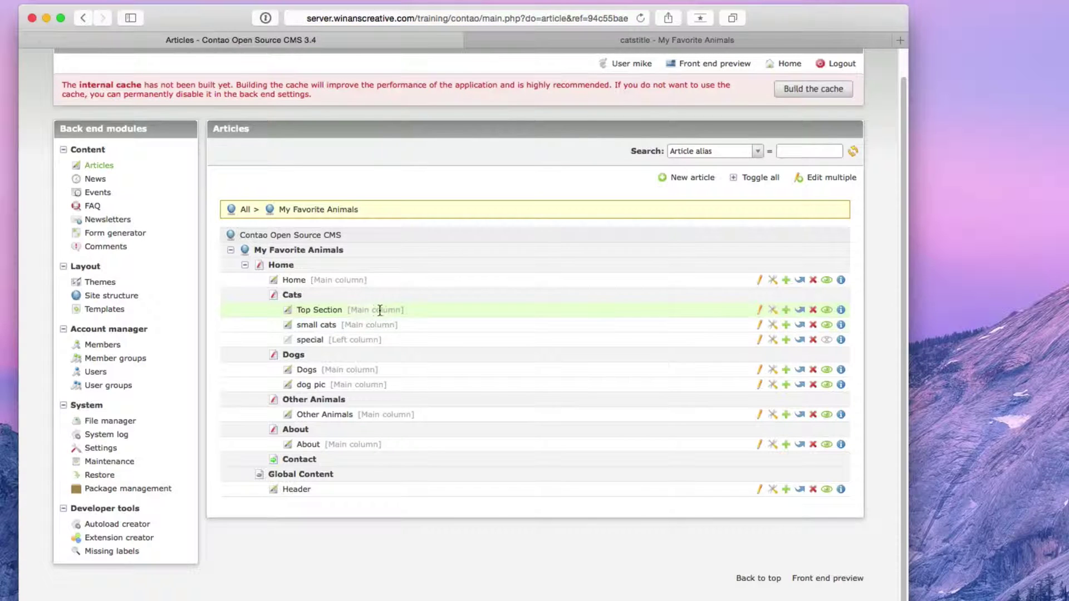
left_click(530, 40)
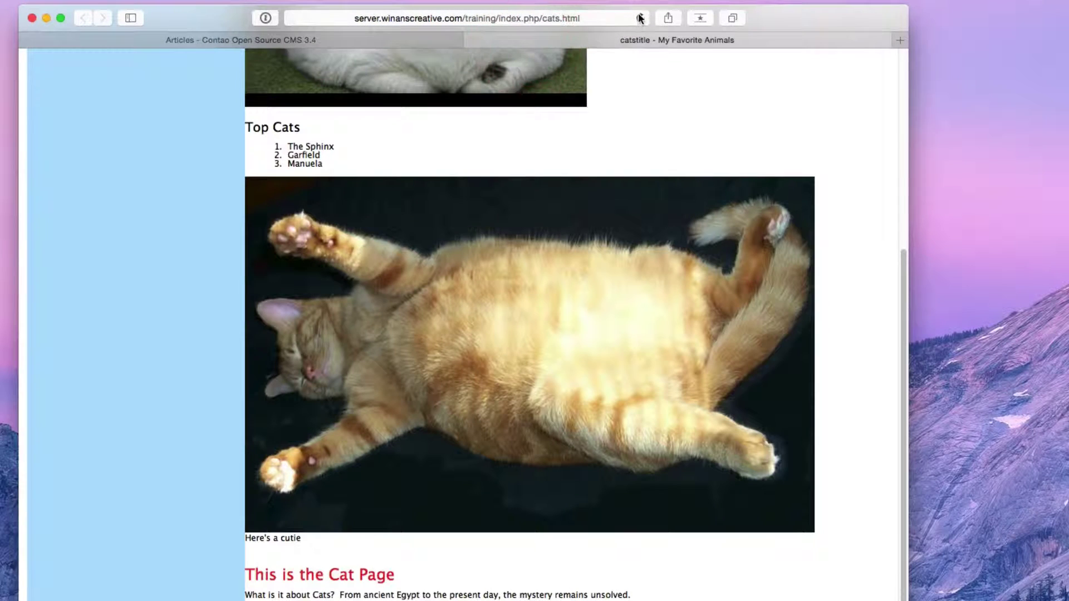
left_click(639, 18)
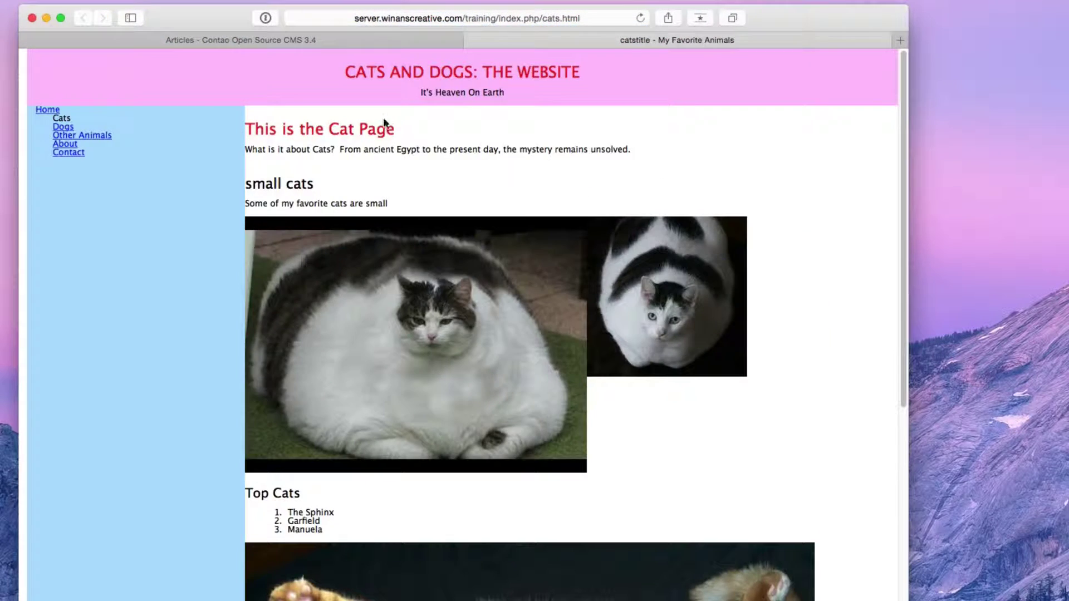
- Move the orange cat image element to the start of the small cats article and reload the Cats page on the website
left_click(386, 40)
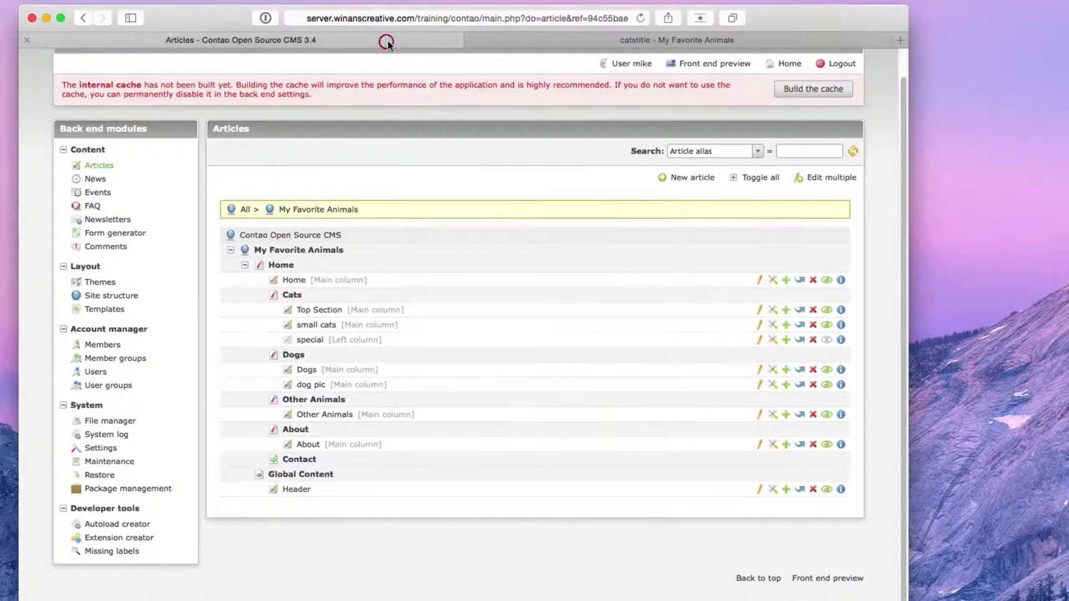
left_click(761, 325)
scroll(822, 369, "down", 5)
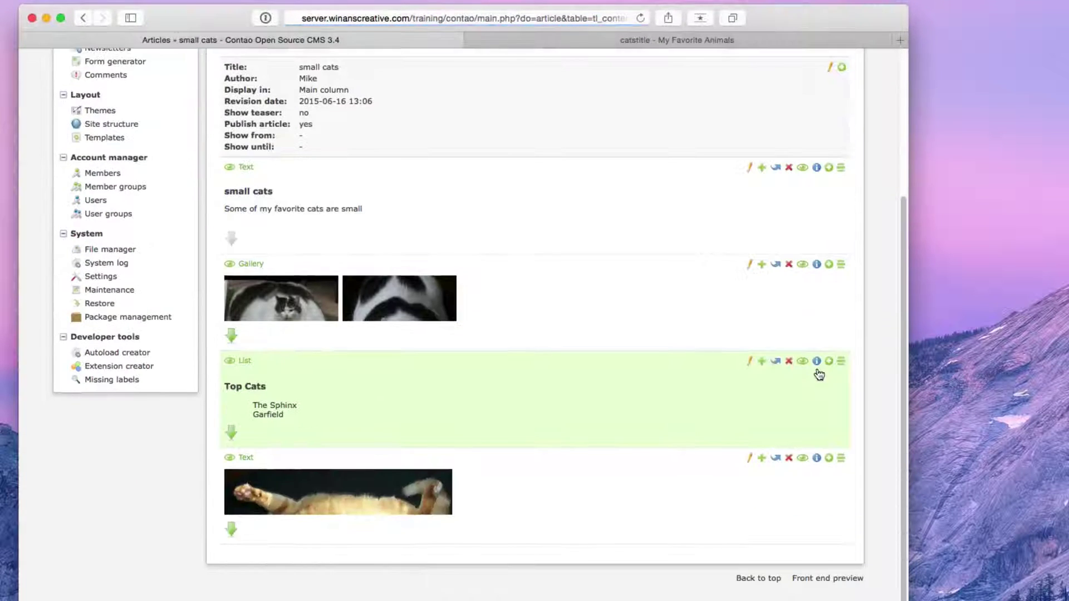
left_click_drag(842, 459, 845, 227)
left_click(606, 39)
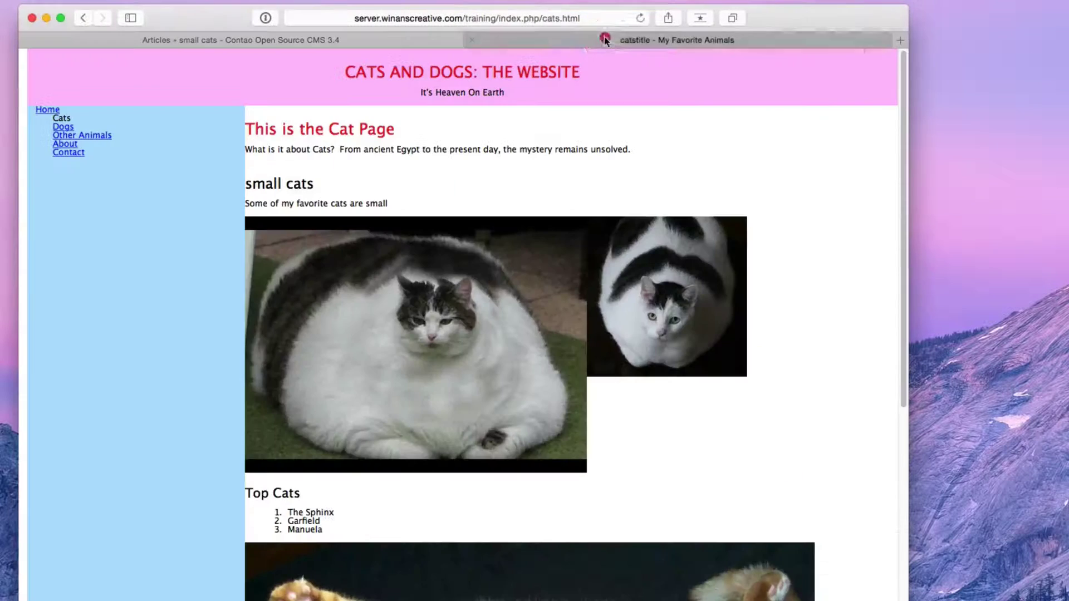
left_click(638, 17)
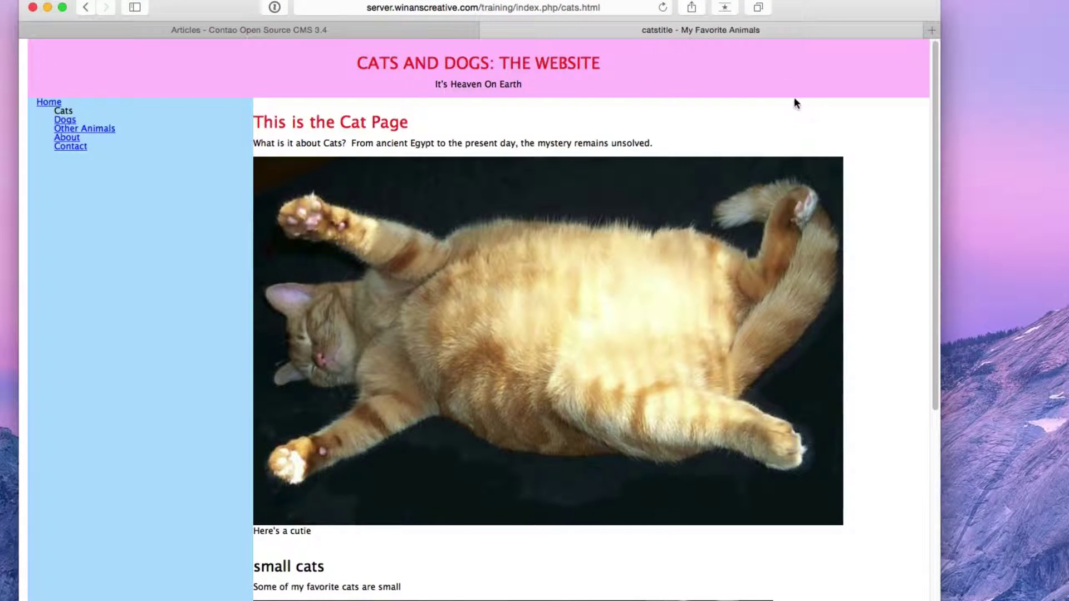
- View the Dogs page on the website and examine the headline element of the Dogs article in the back end
left_click(64, 121)
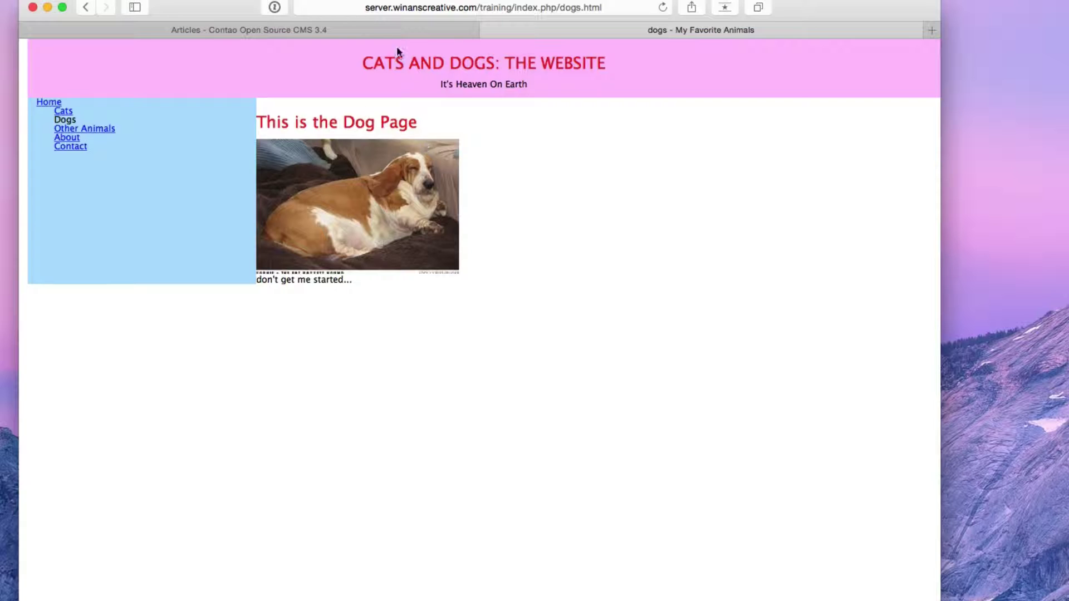
left_click(383, 30)
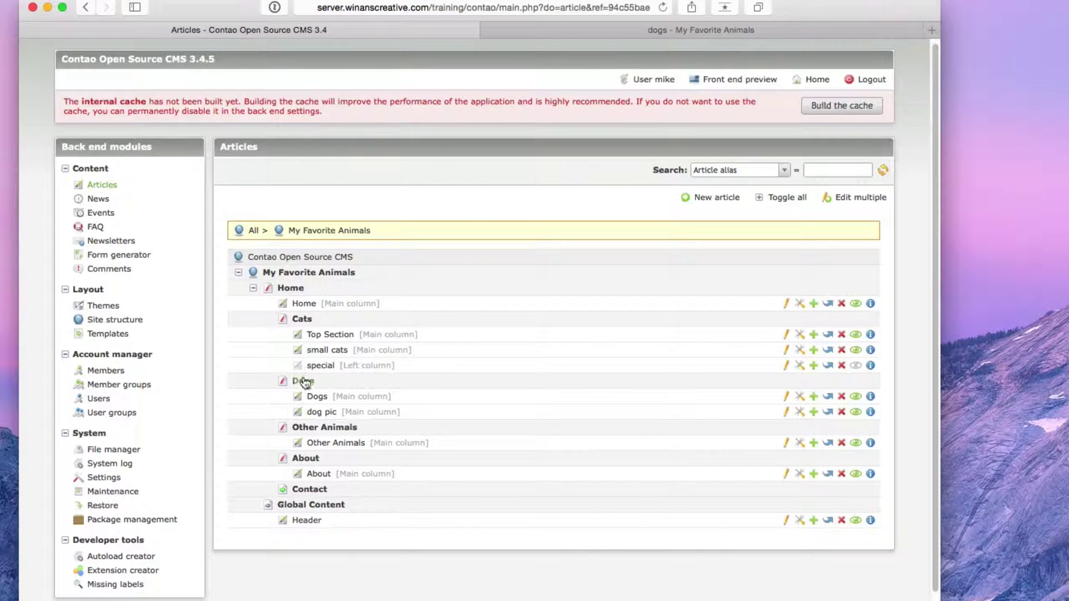
left_click(786, 396)
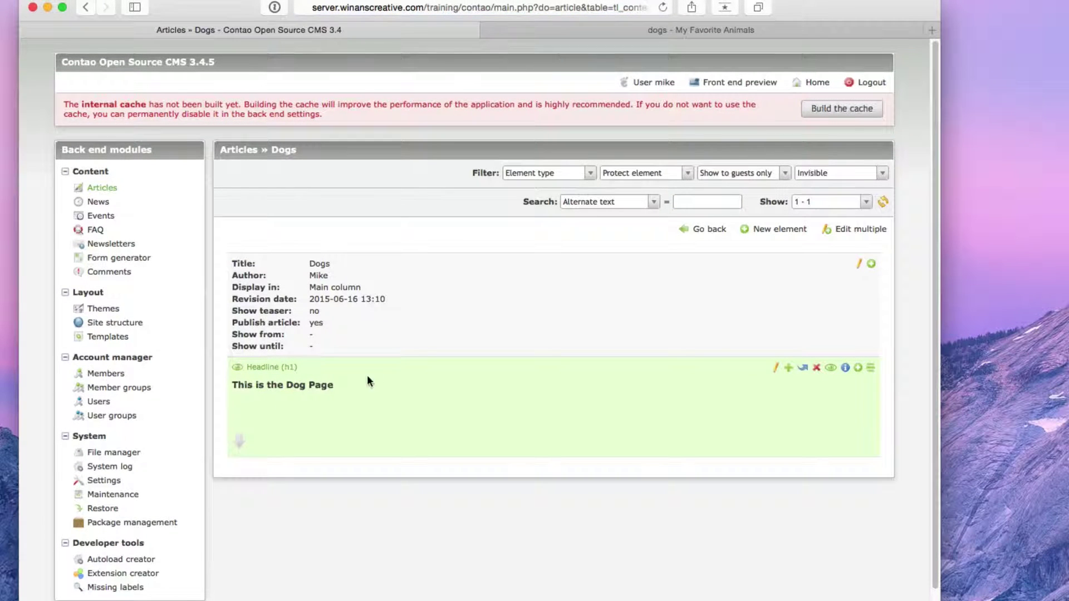
left_click(772, 367)
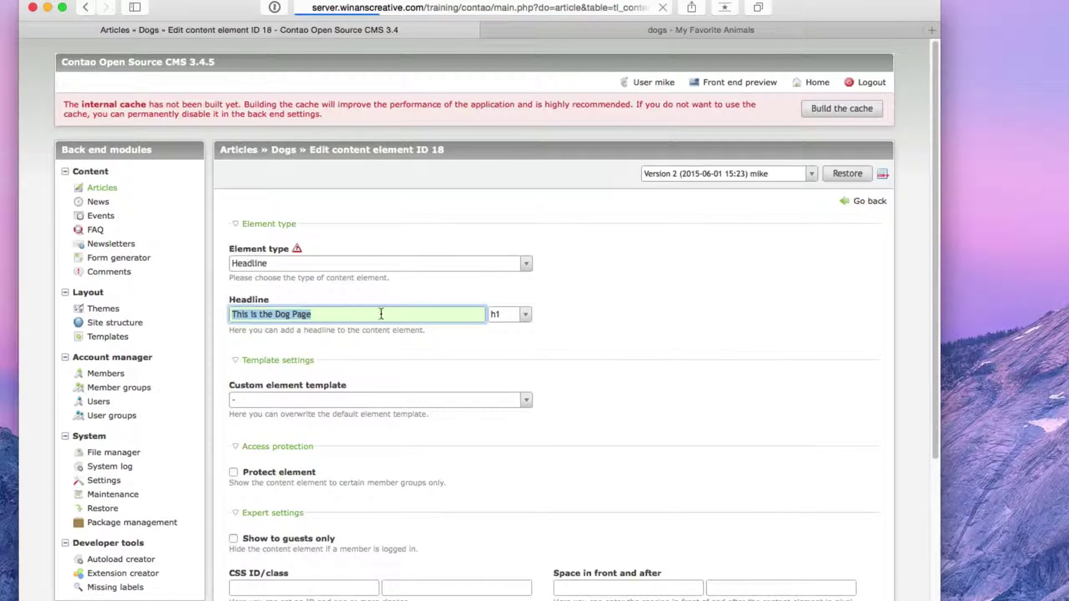
left_click(855, 208)
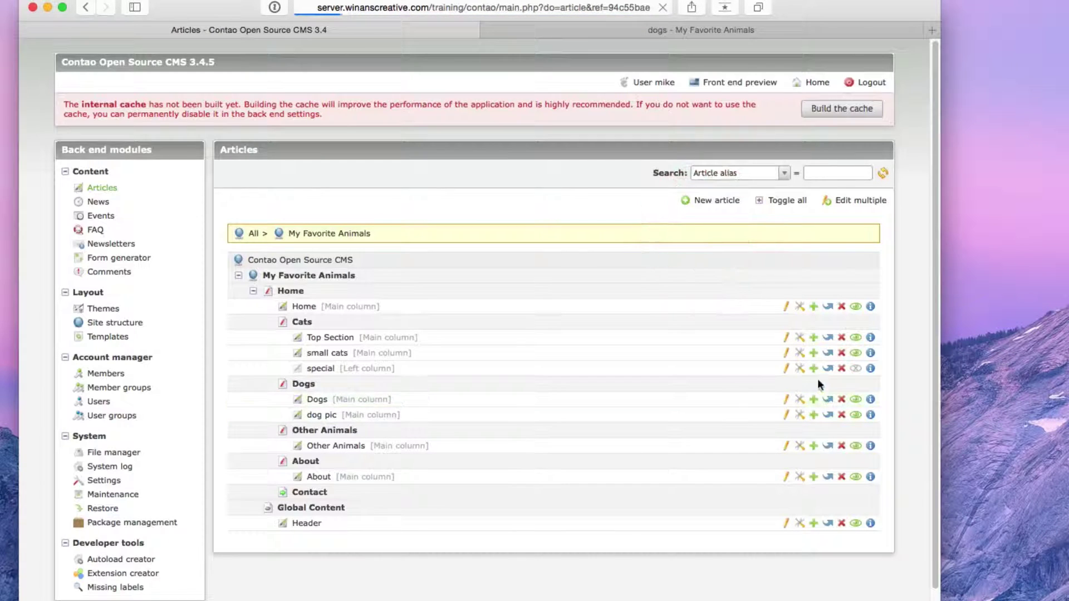
- Review the image element's settings in the dog pic article, save and close it, and return to the article list
left_click(787, 415)
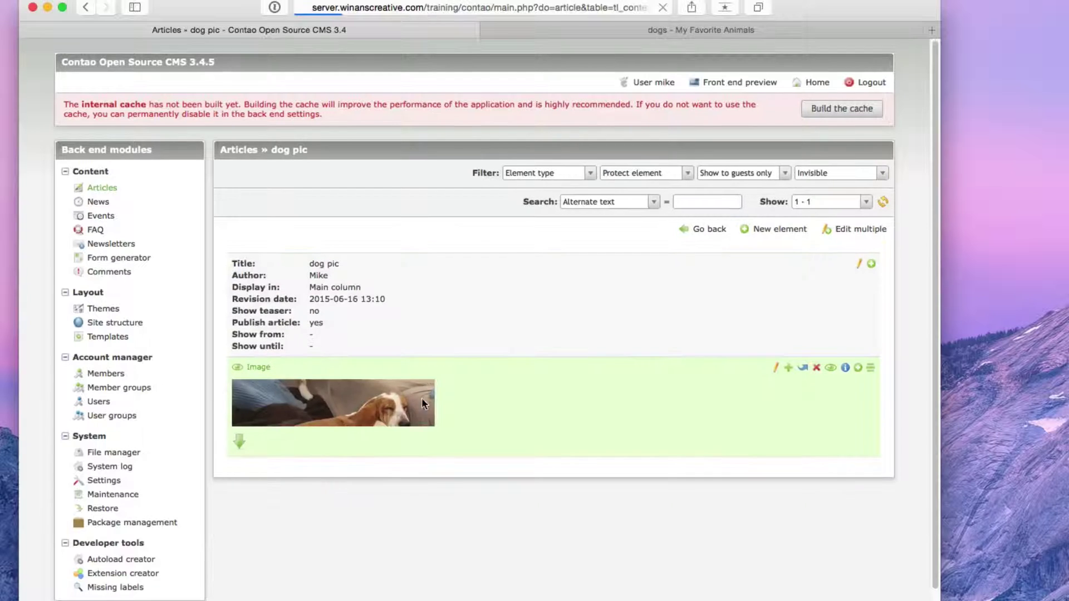
left_click(775, 368)
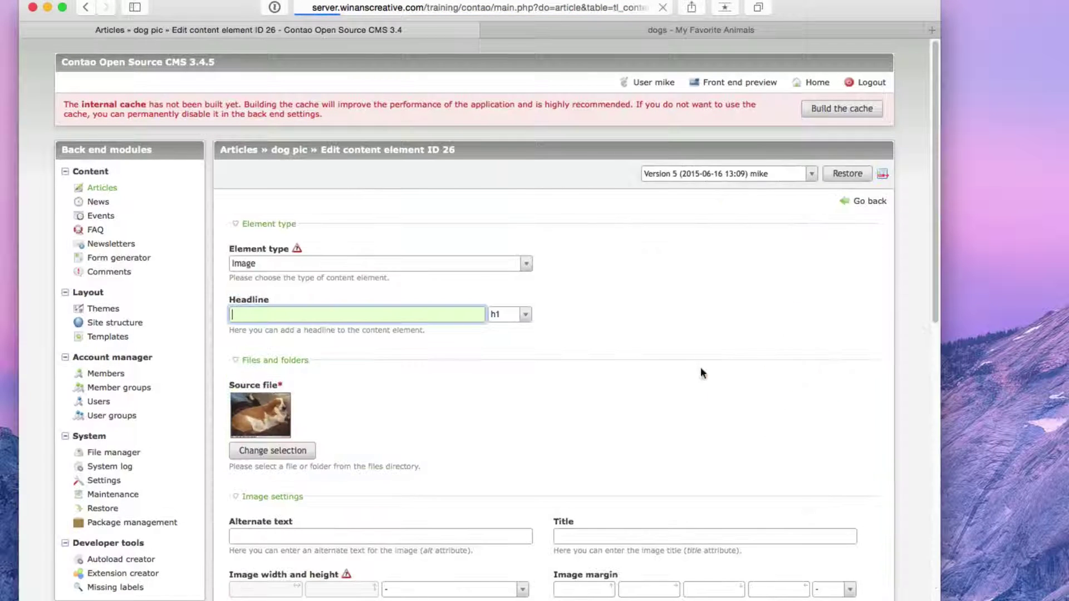
scroll(356, 326, "down", 2)
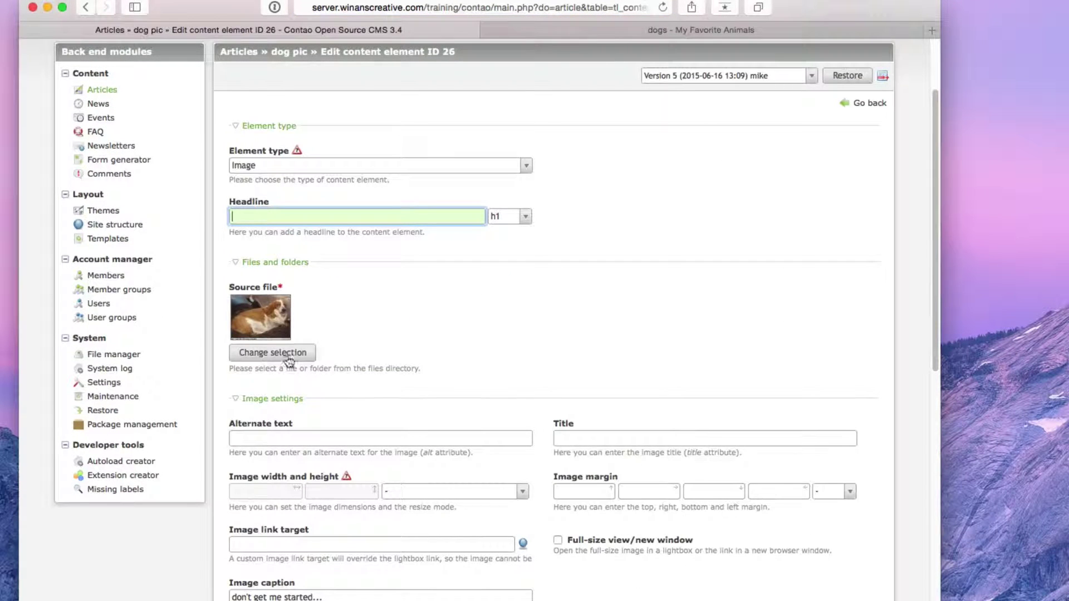
scroll(361, 456, "down", 4)
scroll(369, 500, "down", 6)
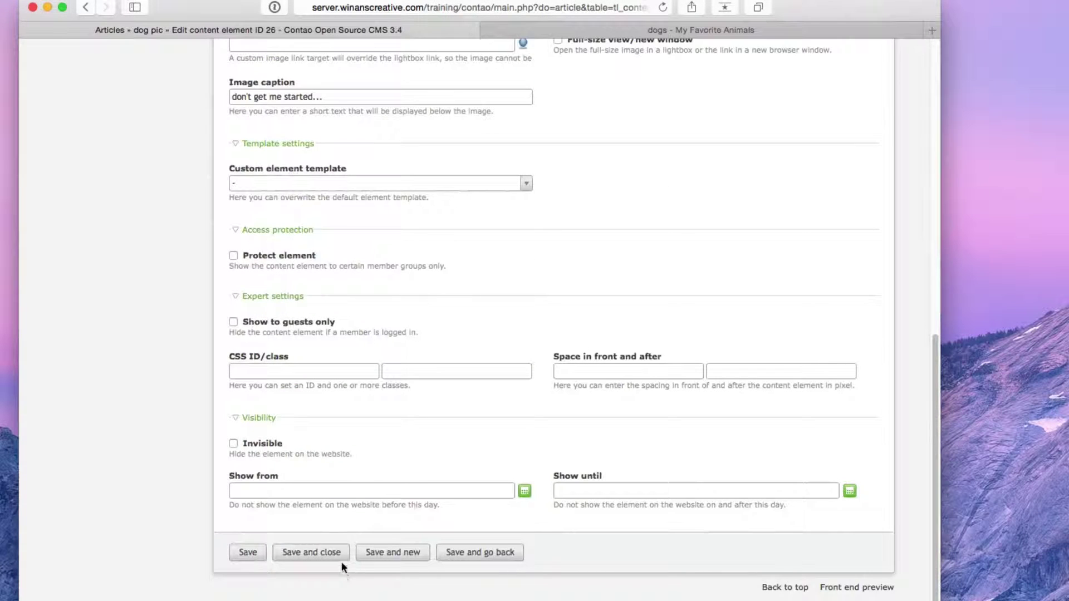
left_click(341, 558)
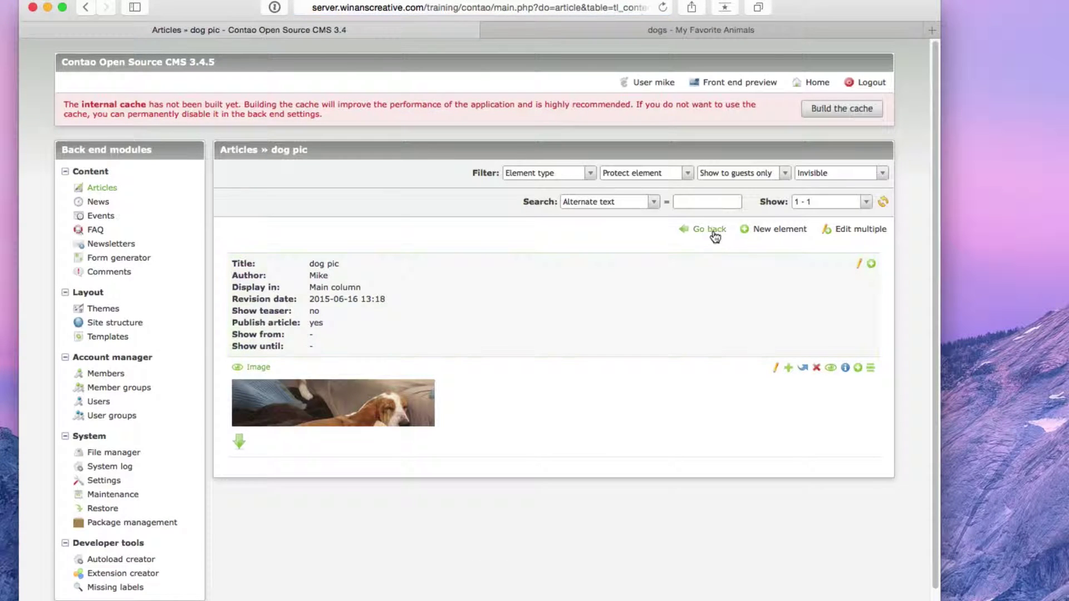
left_click(711, 229)
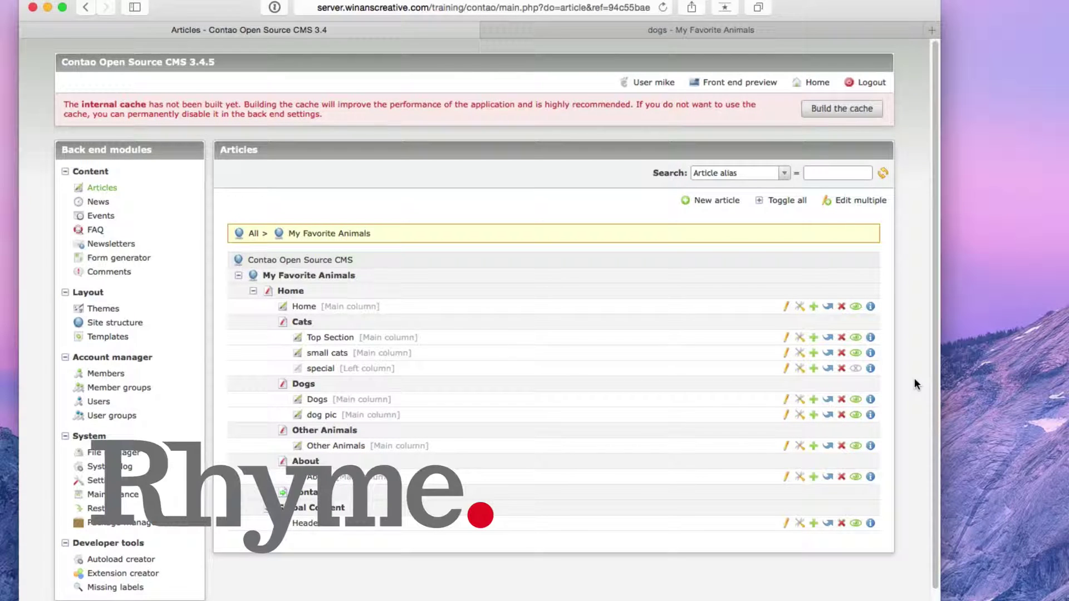
left_click(914, 378)
scroll(895, 402, "down", 1)
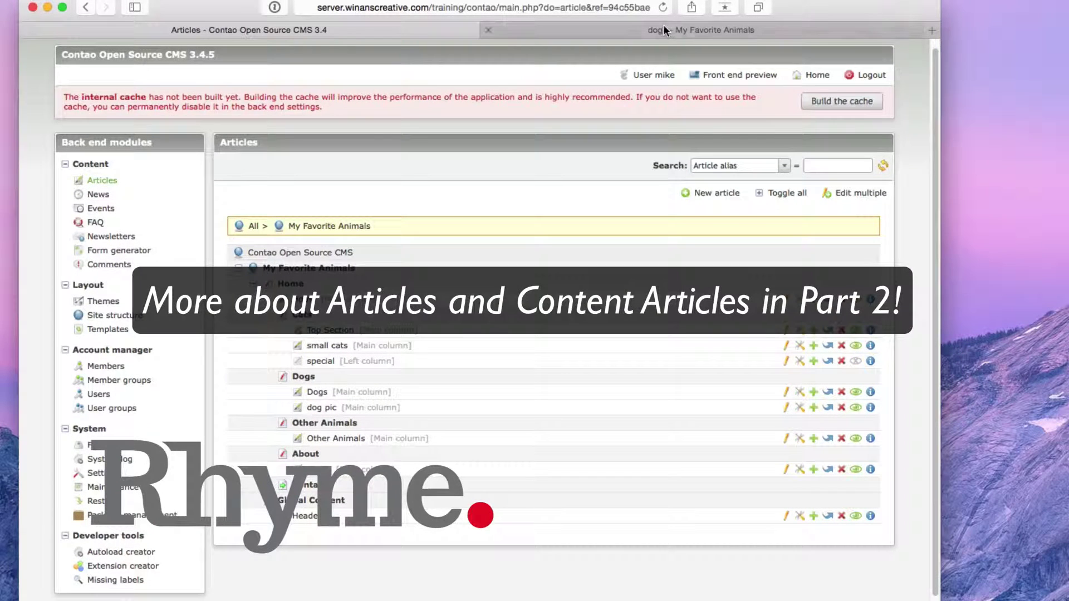